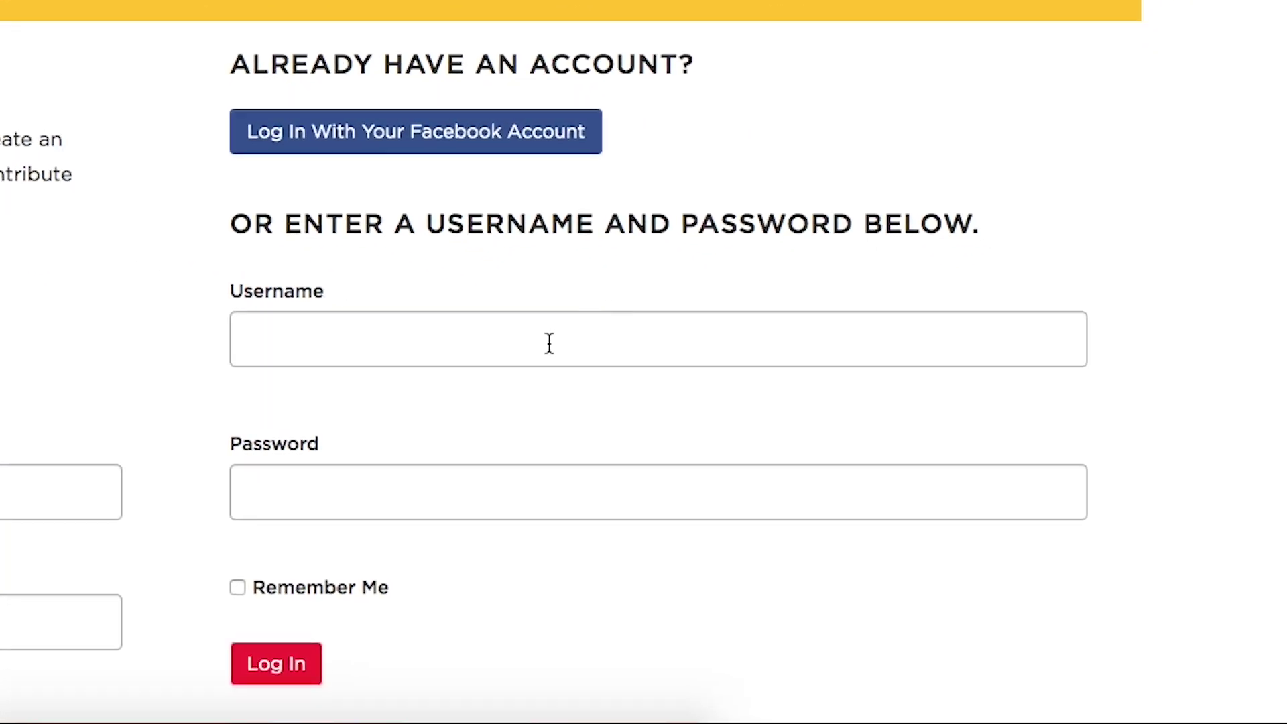
Log in to StoryCorps Connect with the saved username and the account password
left_click(875, 503)
left_click(391, 408)
left_click(362, 496)
type("•••••••••")
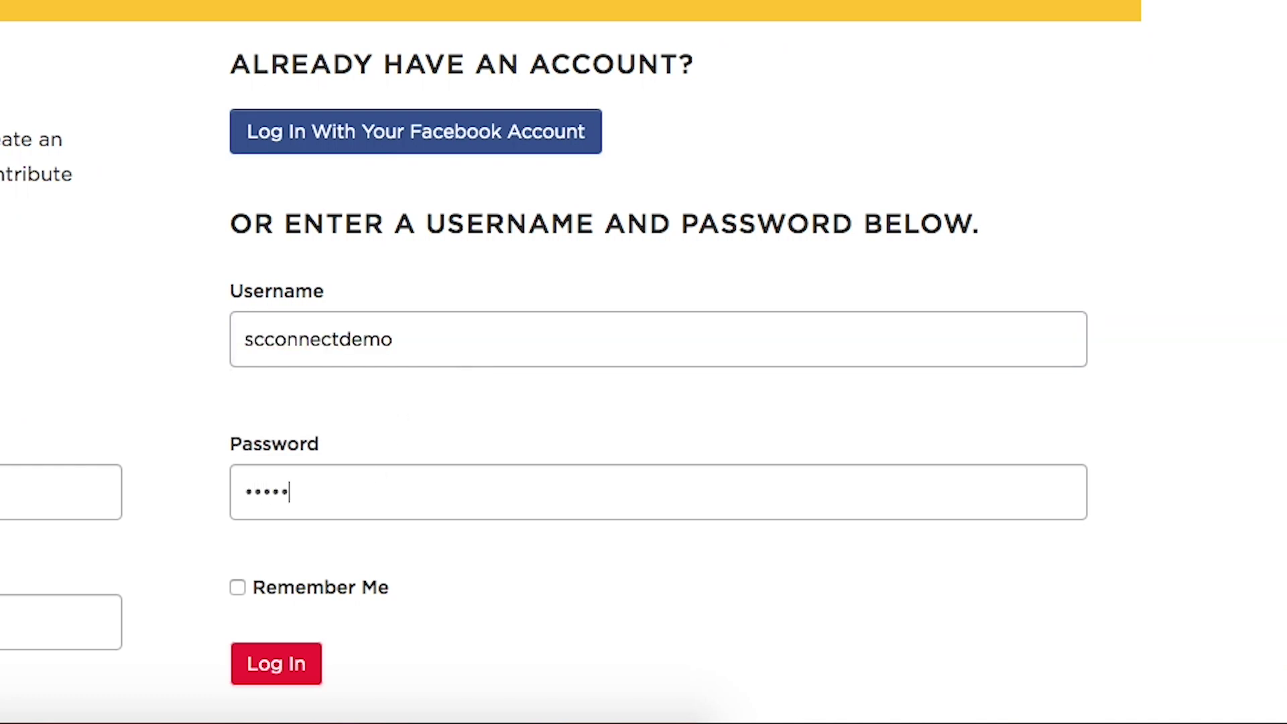
left_click(283, 665)
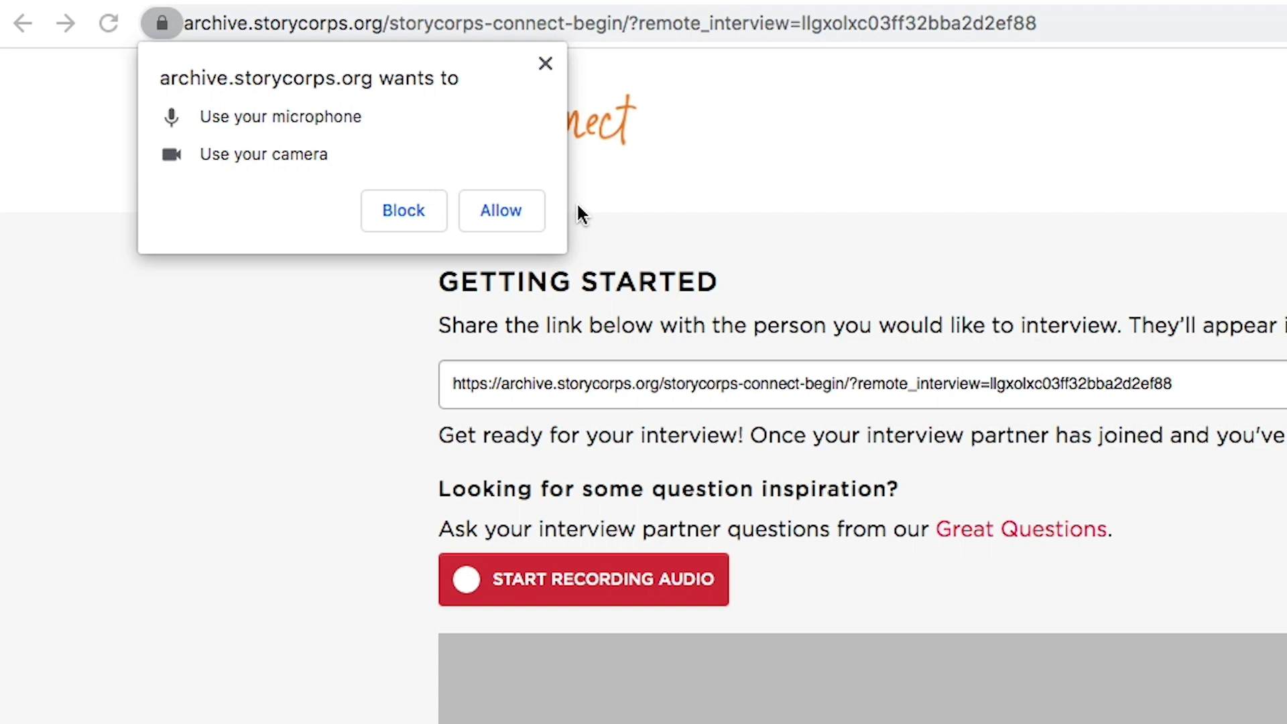
Allow microphone and camera access so the webcam preview appears in the video panel
left_click(507, 212)
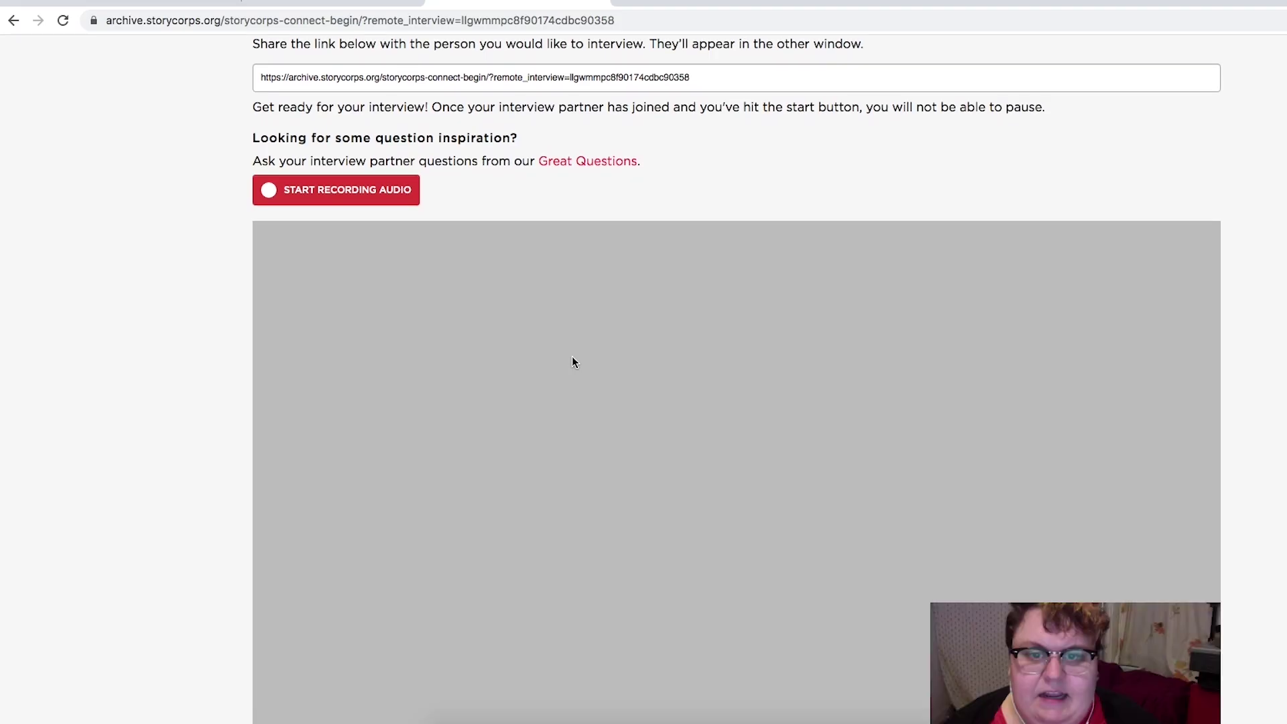
scroll(572, 362, "down", 3)
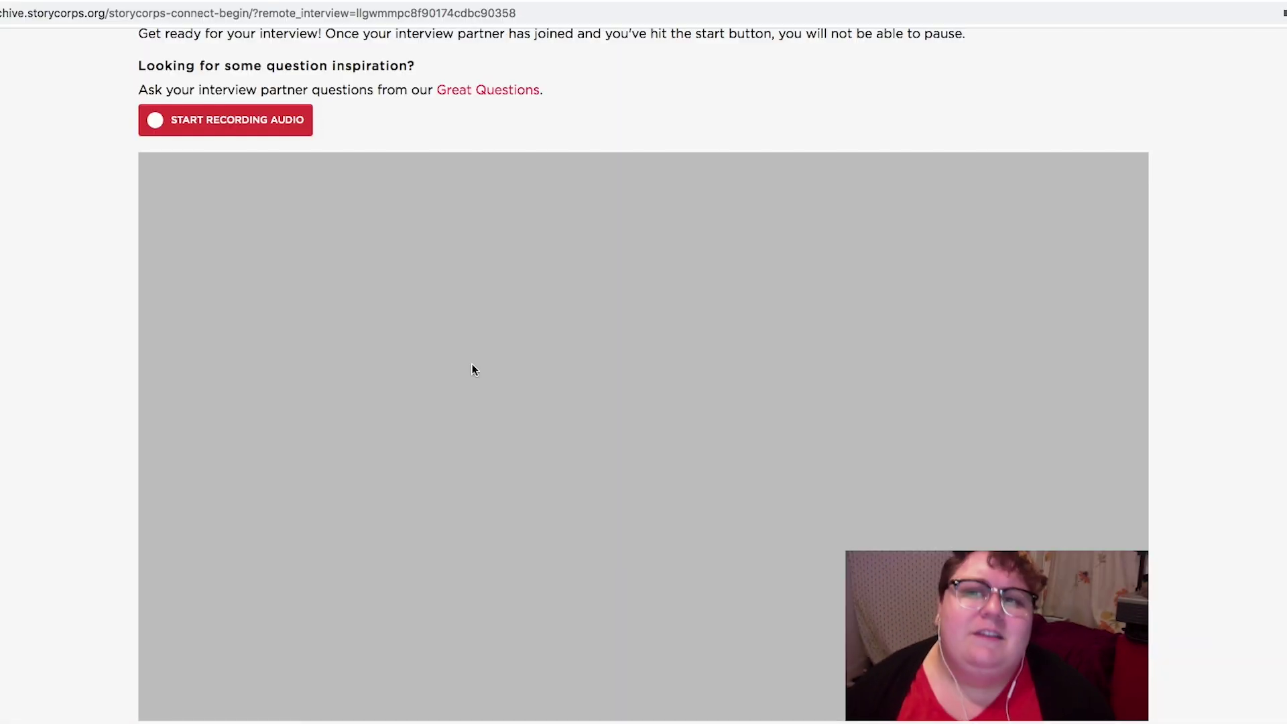
Copy the interview invite link and dismiss the 'Invite link copied to clipboard!' alert
scroll(472, 369, "up", 3)
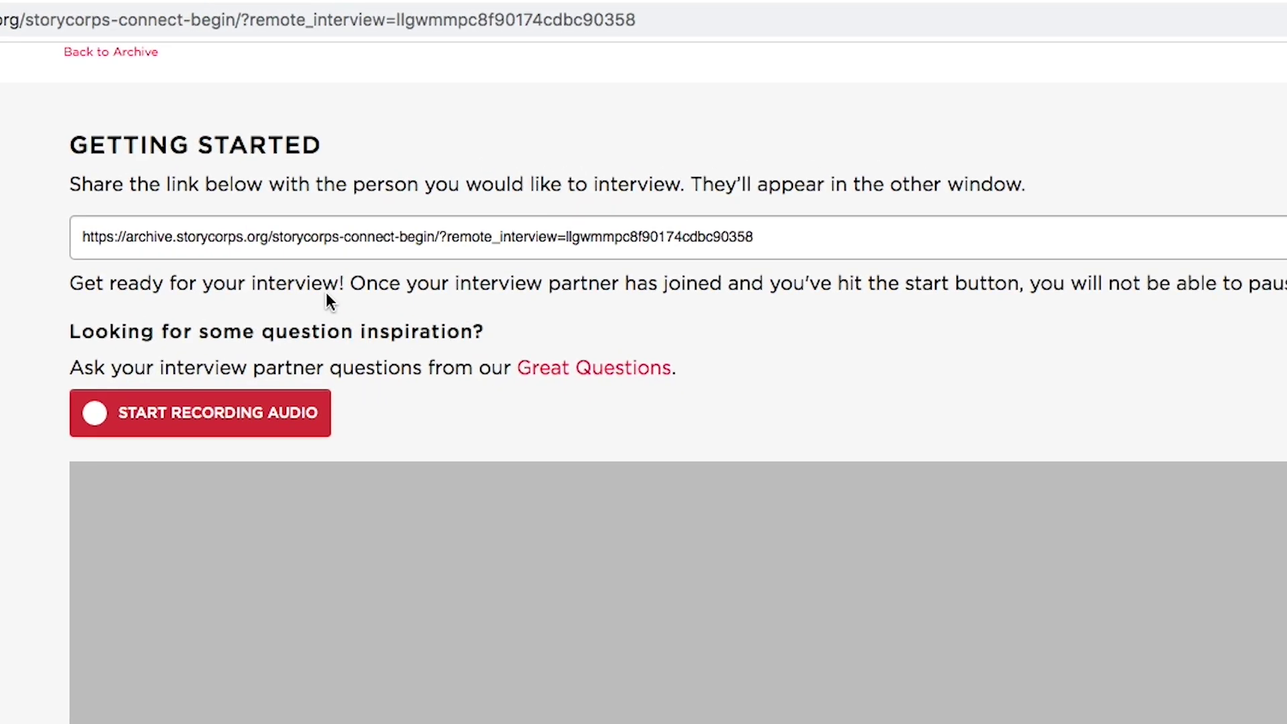
left_click(424, 237)
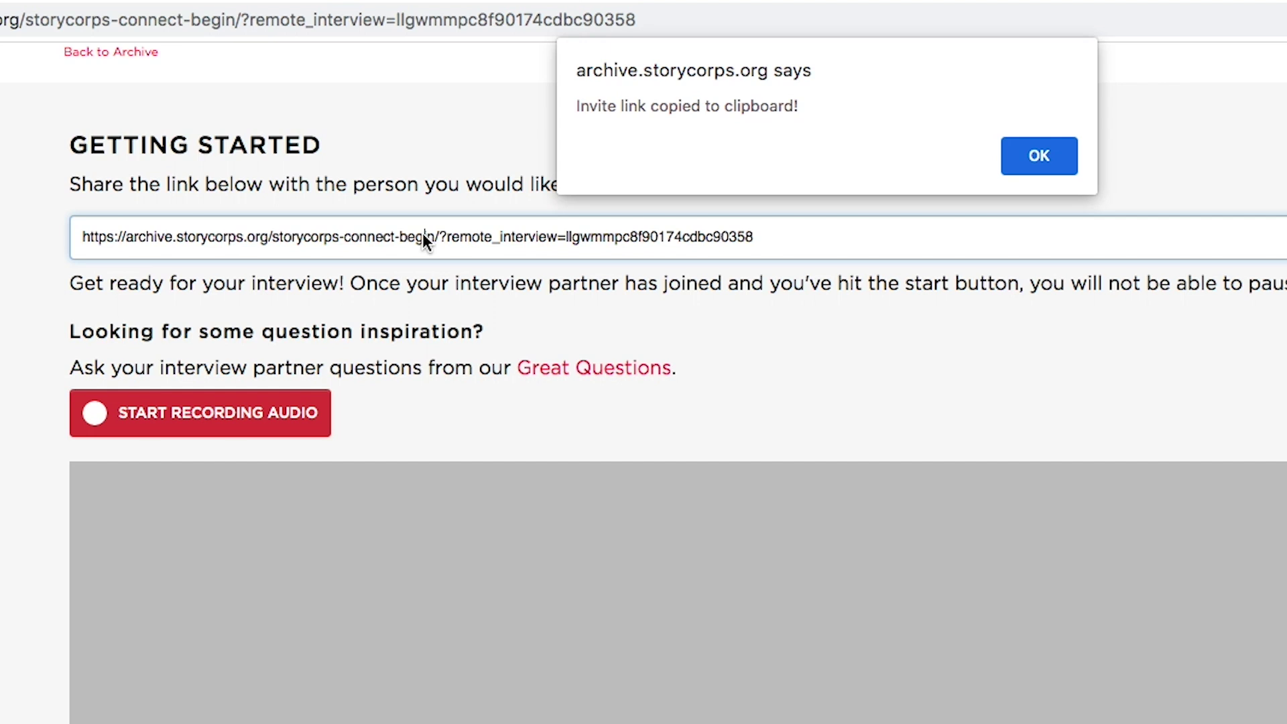
left_click(1039, 155)
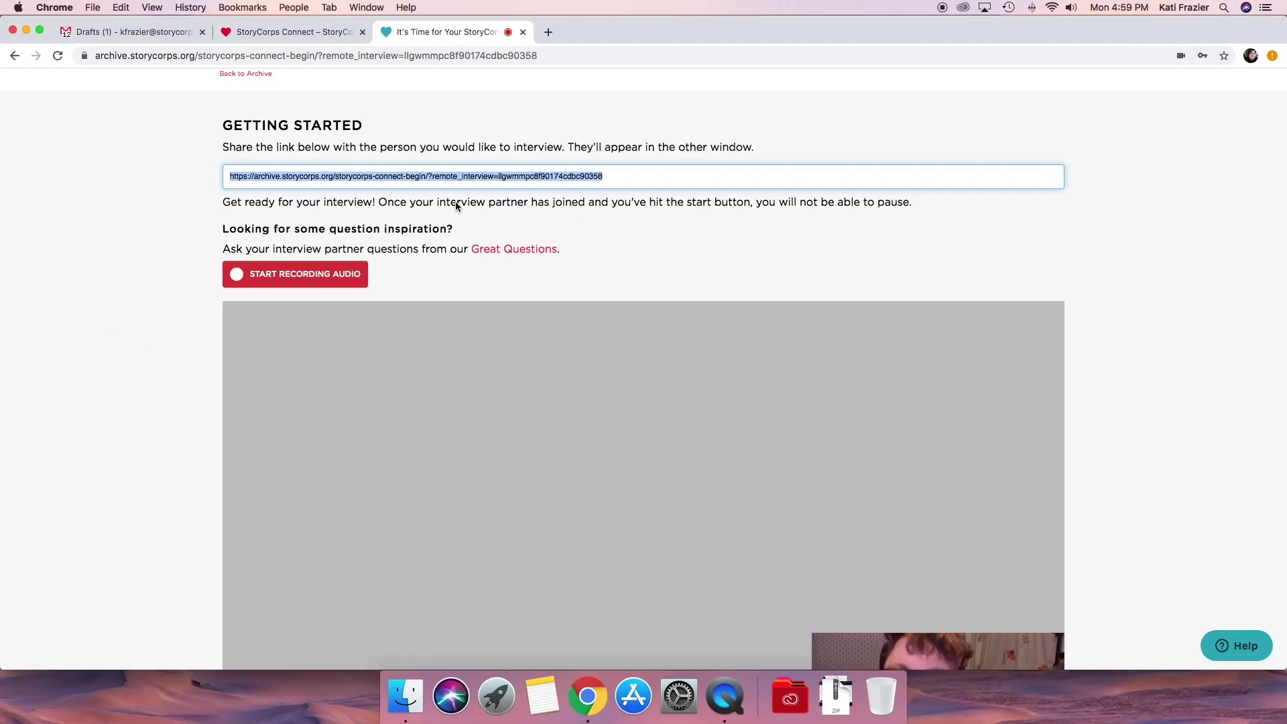
Paste the invite link after 'join:' in the Gmail draft and send the invitation
left_click(143, 32)
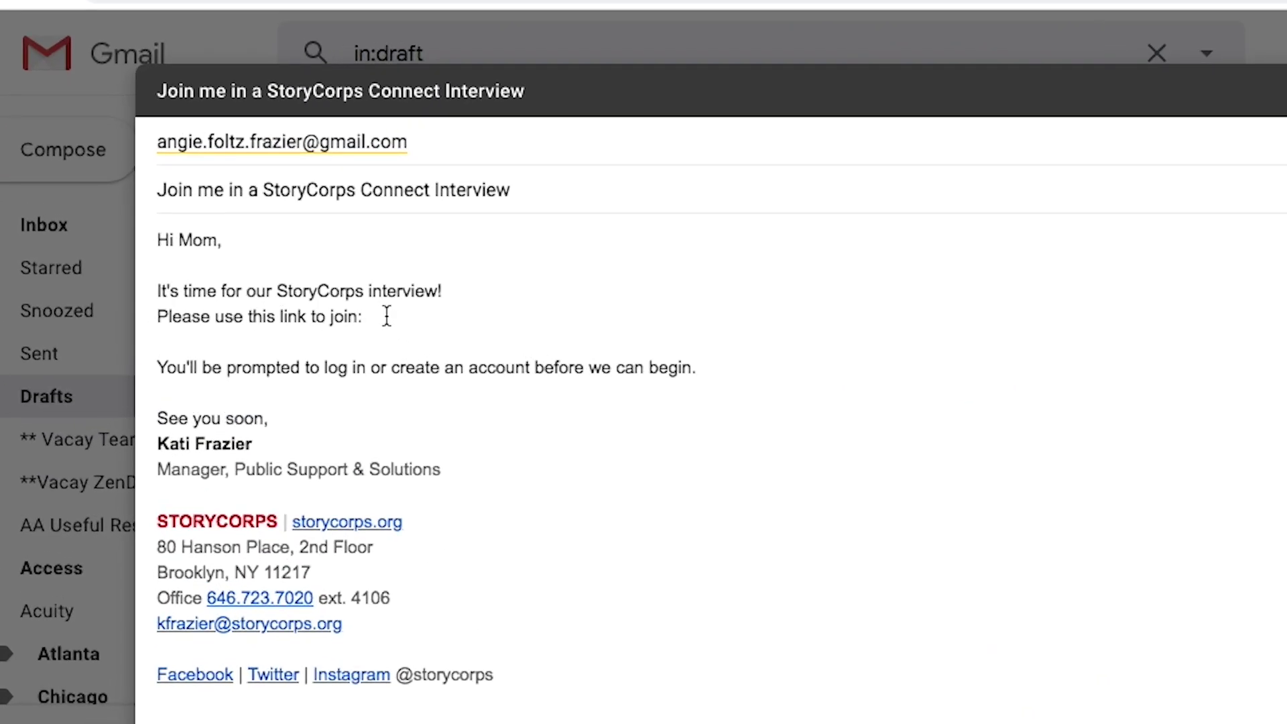
right_click(387, 315)
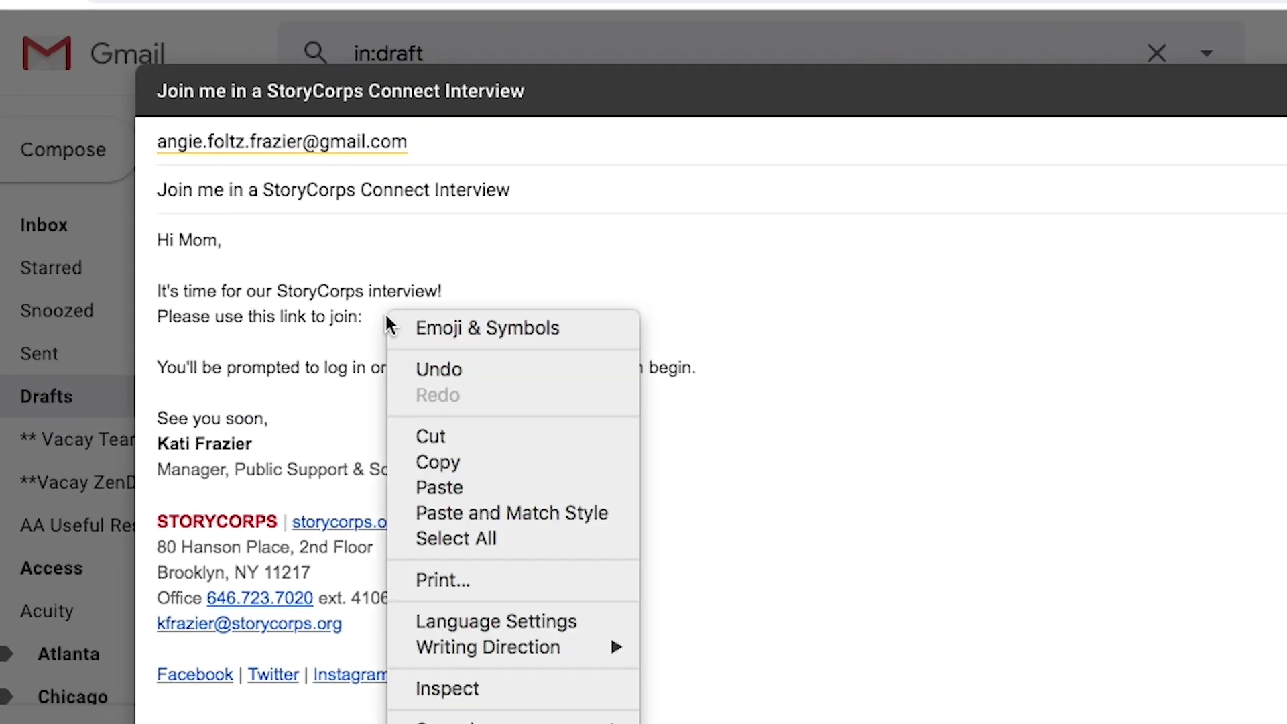
left_click(520, 489)
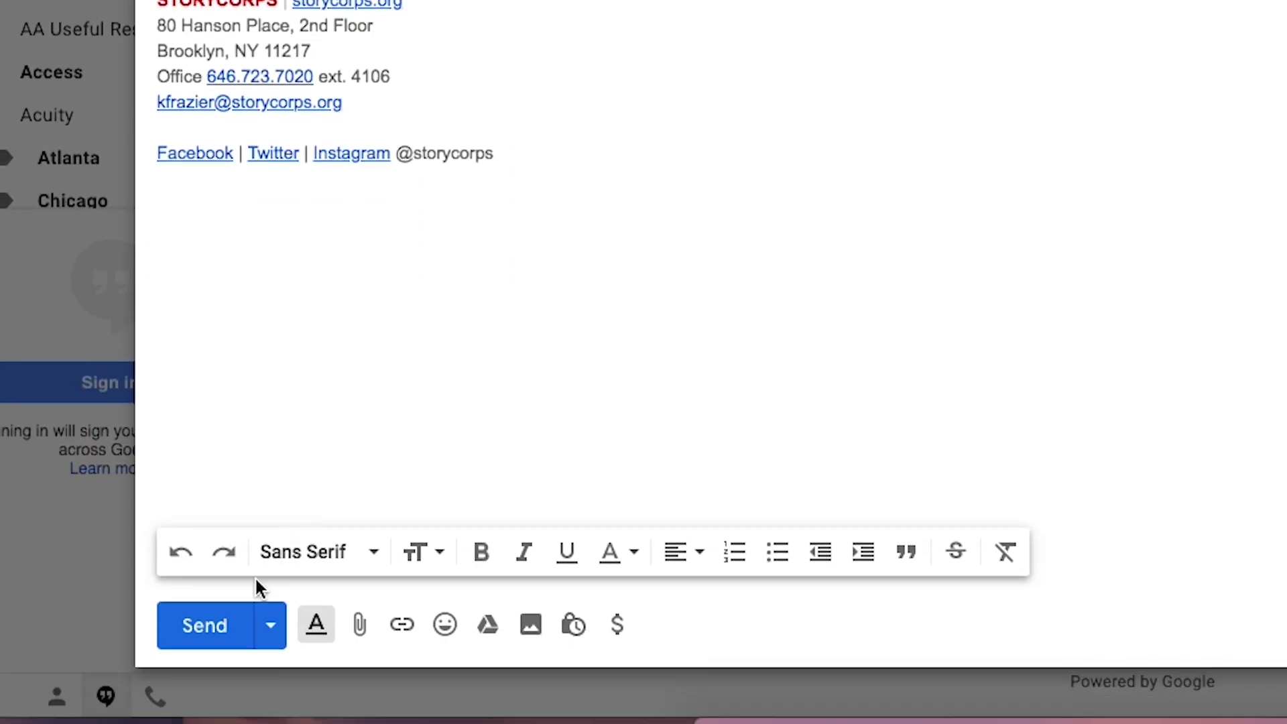
left_click(213, 633)
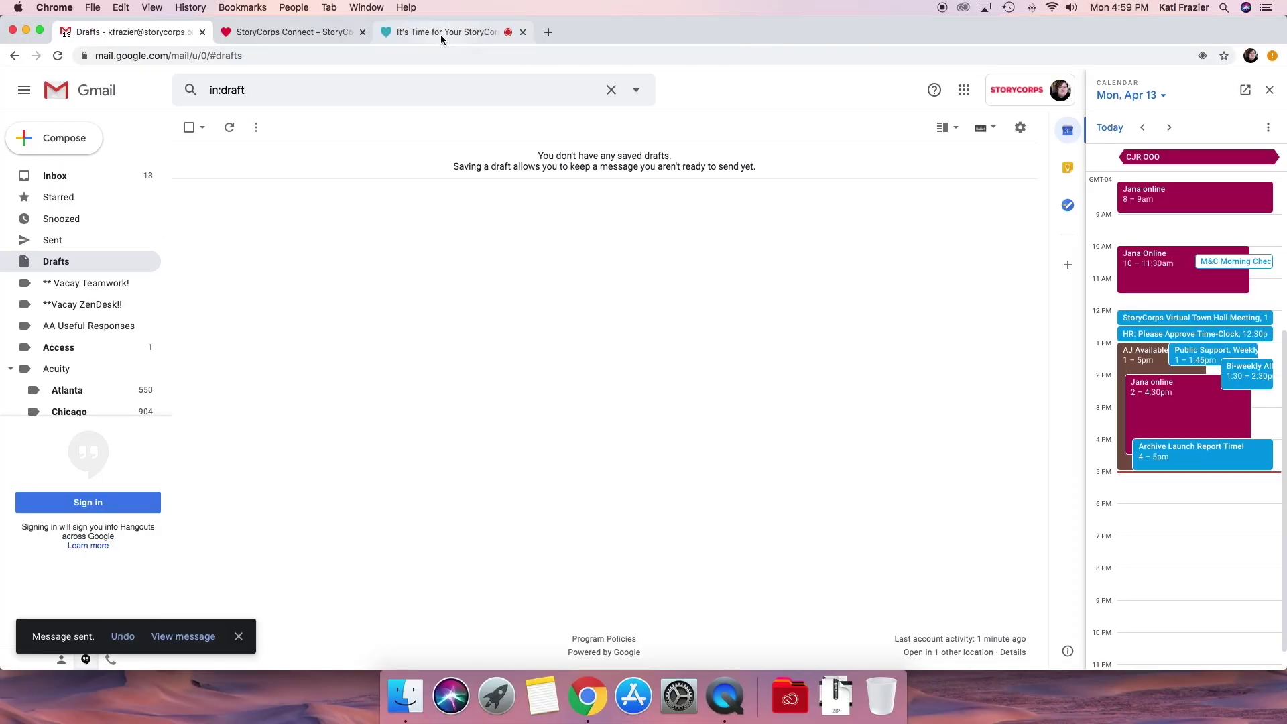
left_click(440, 34)
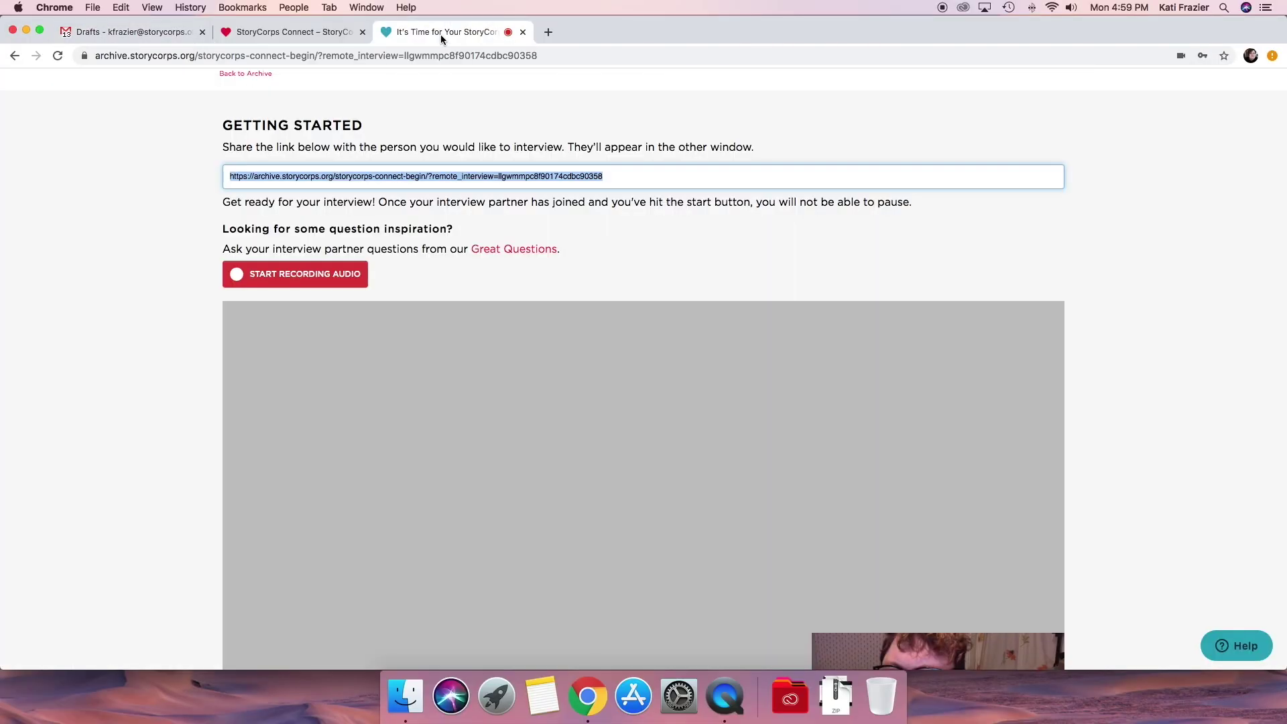
Open the storycorps-connect-begin link in the 'Join me in a StoryCorps Connect Interview' email
scroll(806, 331, "down", 5)
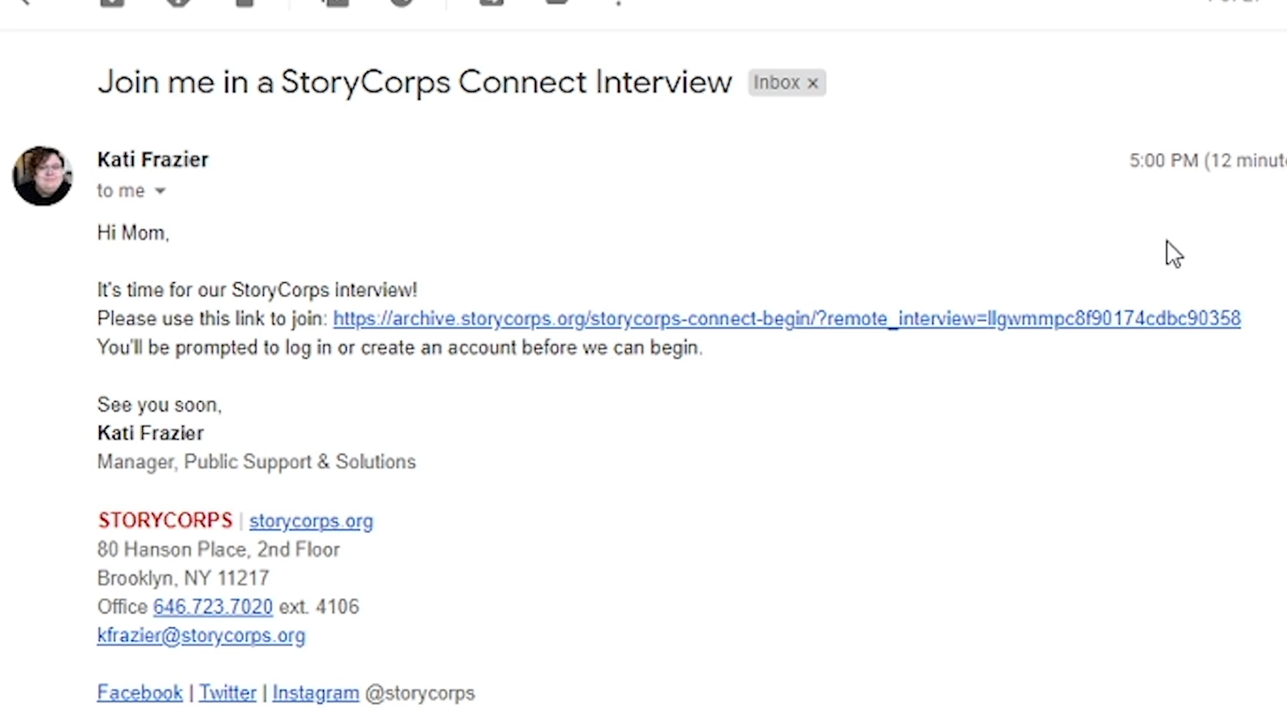
left_click(1108, 319)
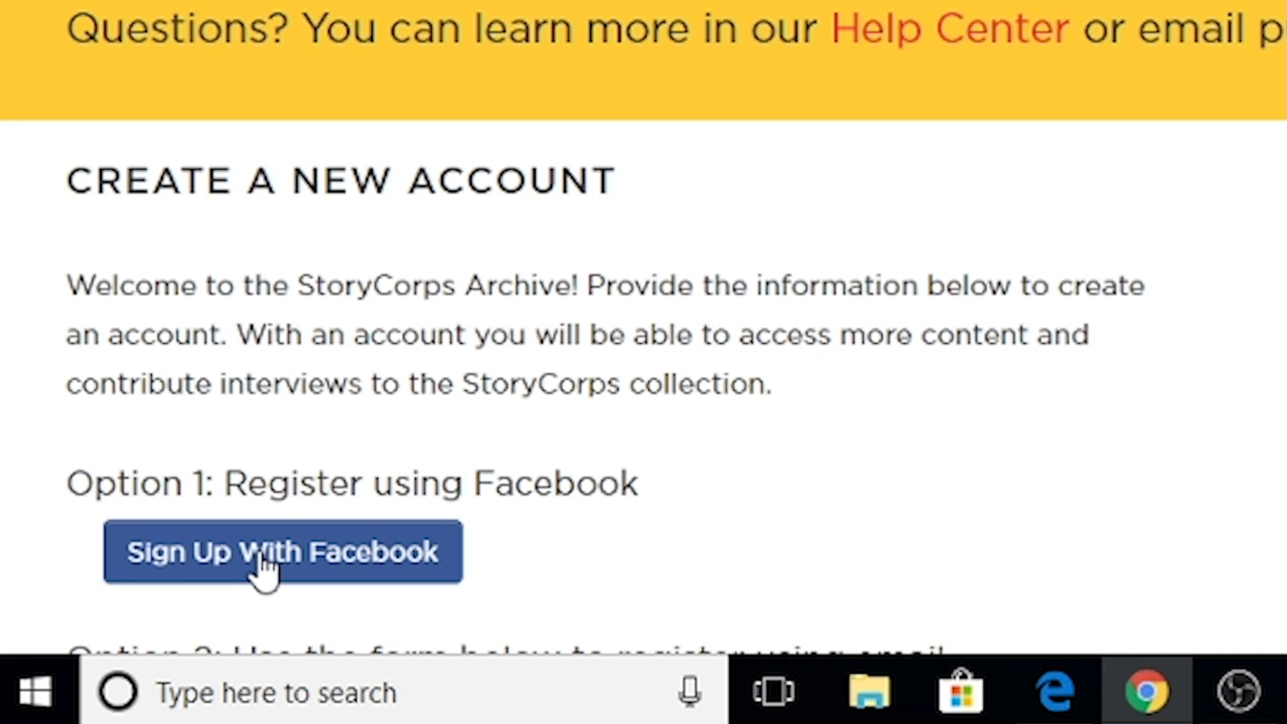
Fill in the registration form with first and last name, a username, e-mail address and password
scroll(620, 385, "down", 5)
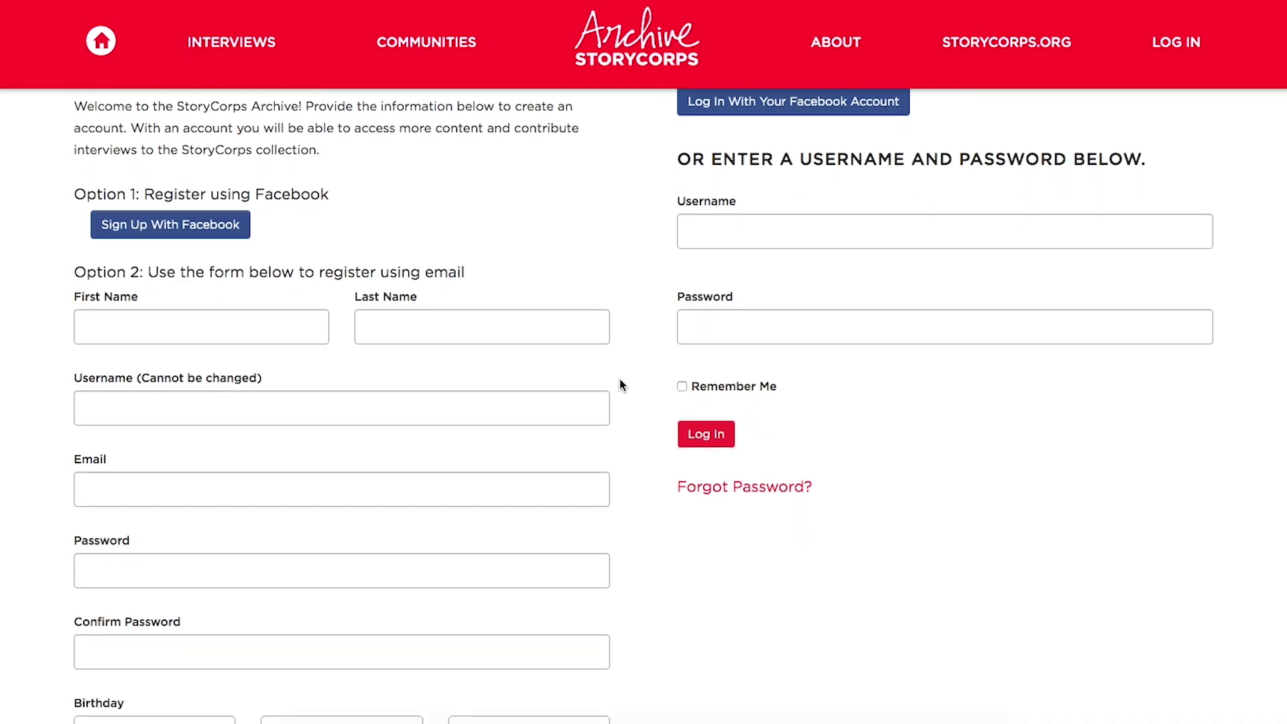
scroll(619, 385, "down", 2)
left_click(256, 267)
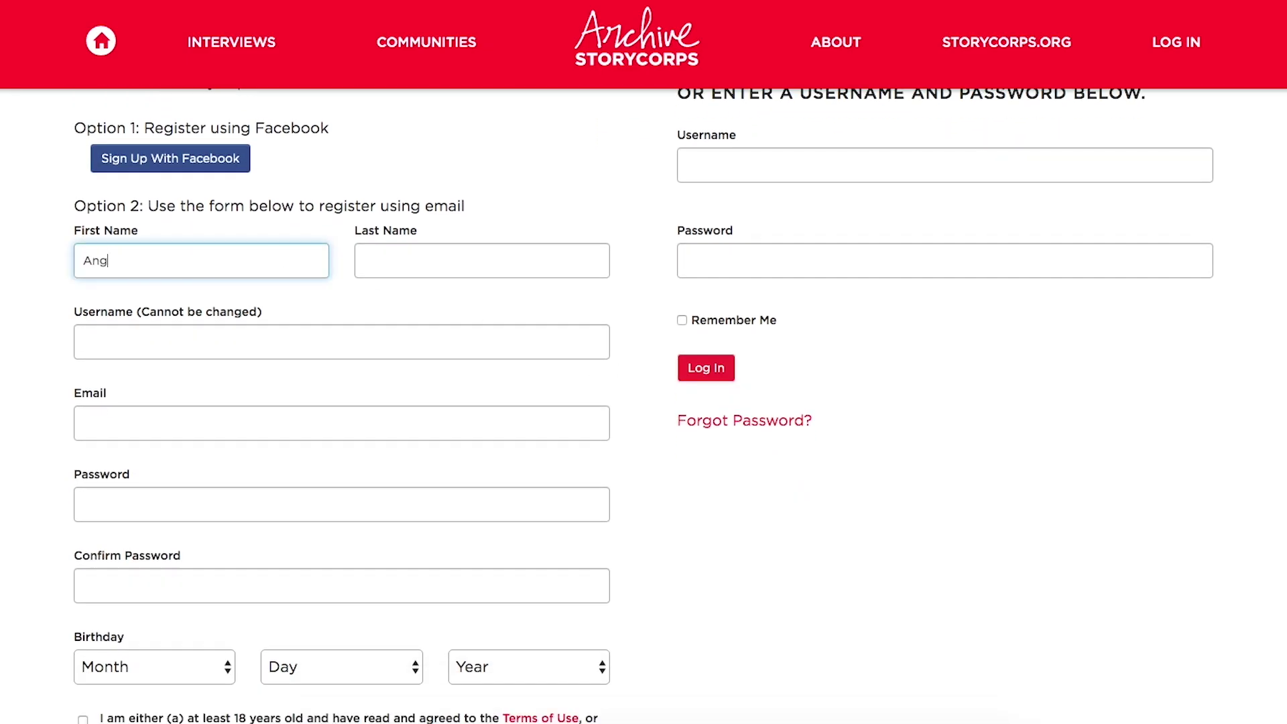
key("Tab")
key("Tab")
type("Tes")
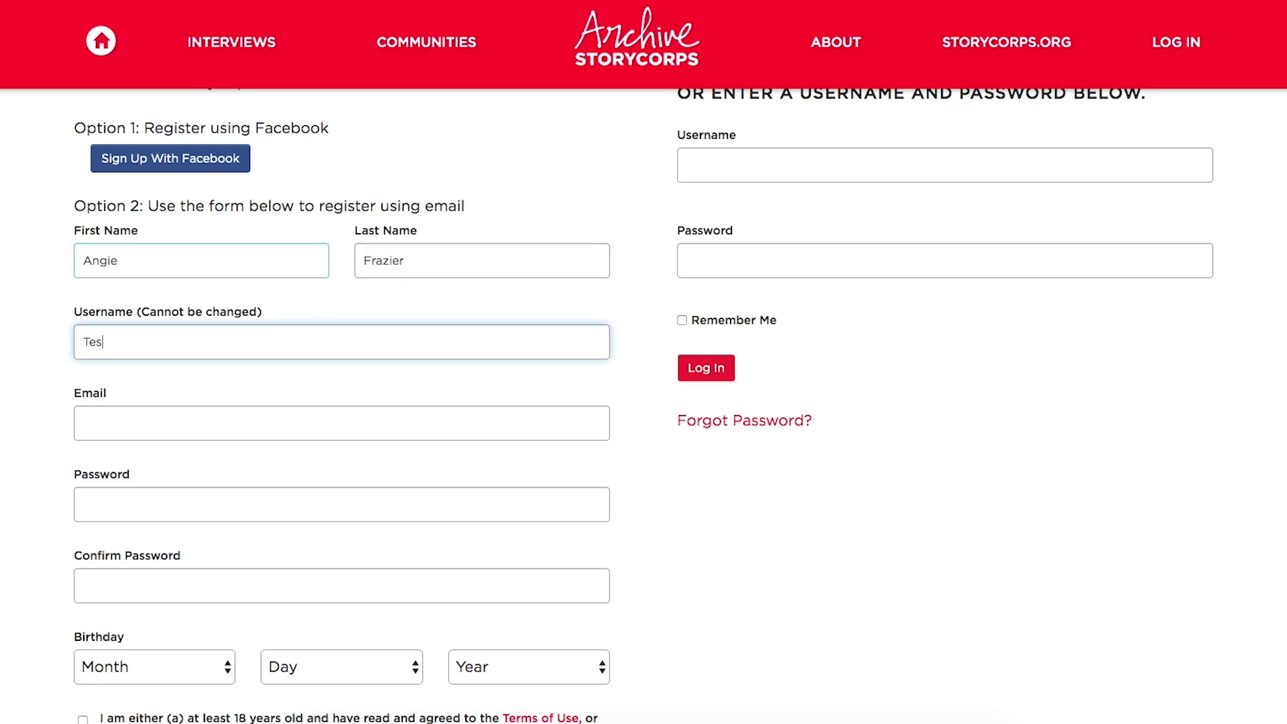
type("tUserName")
key("Tab")
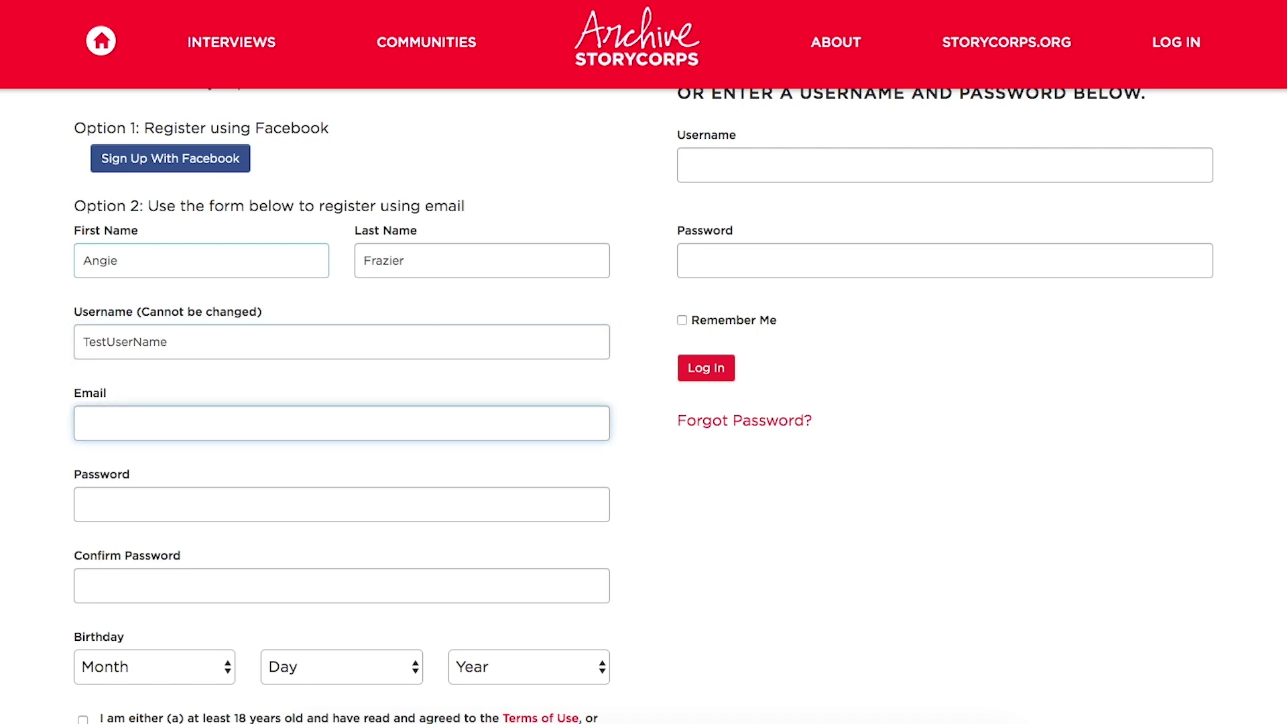
type("TestEm")
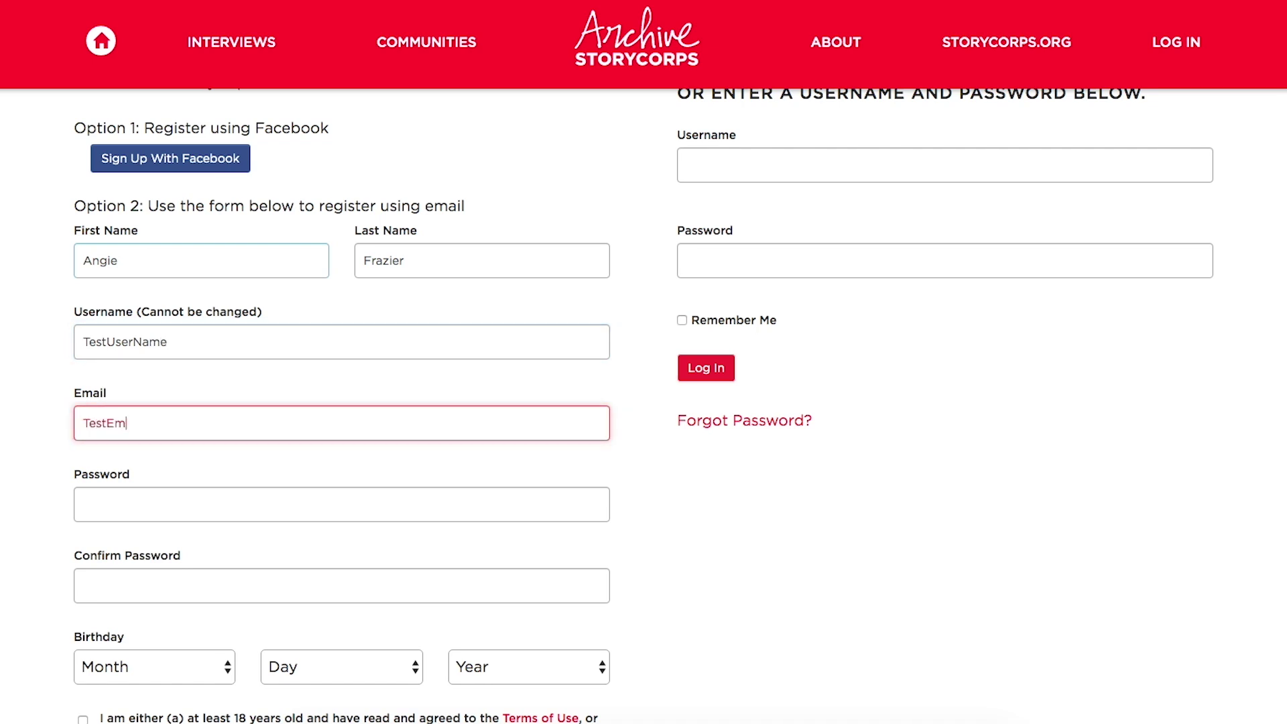
type("ail@testemail.co")
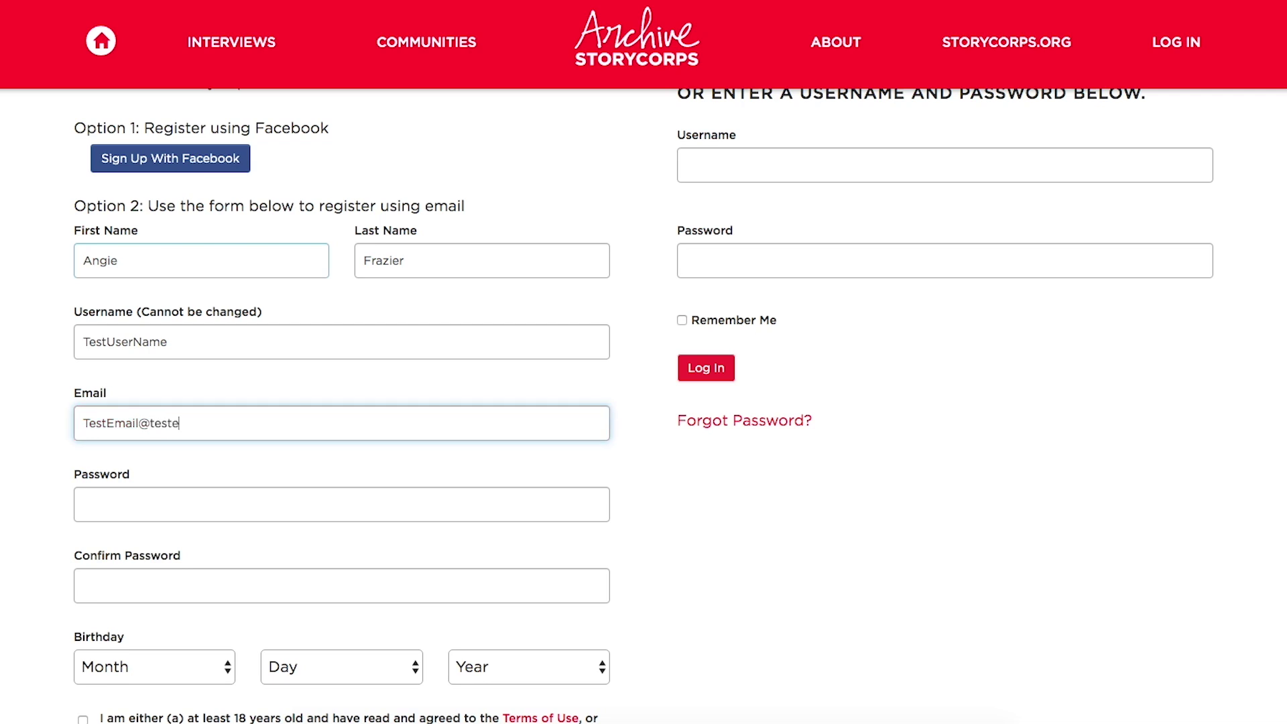
type("m")
key("Tab")
type("12345678")
key("Tab")
type("12345678")
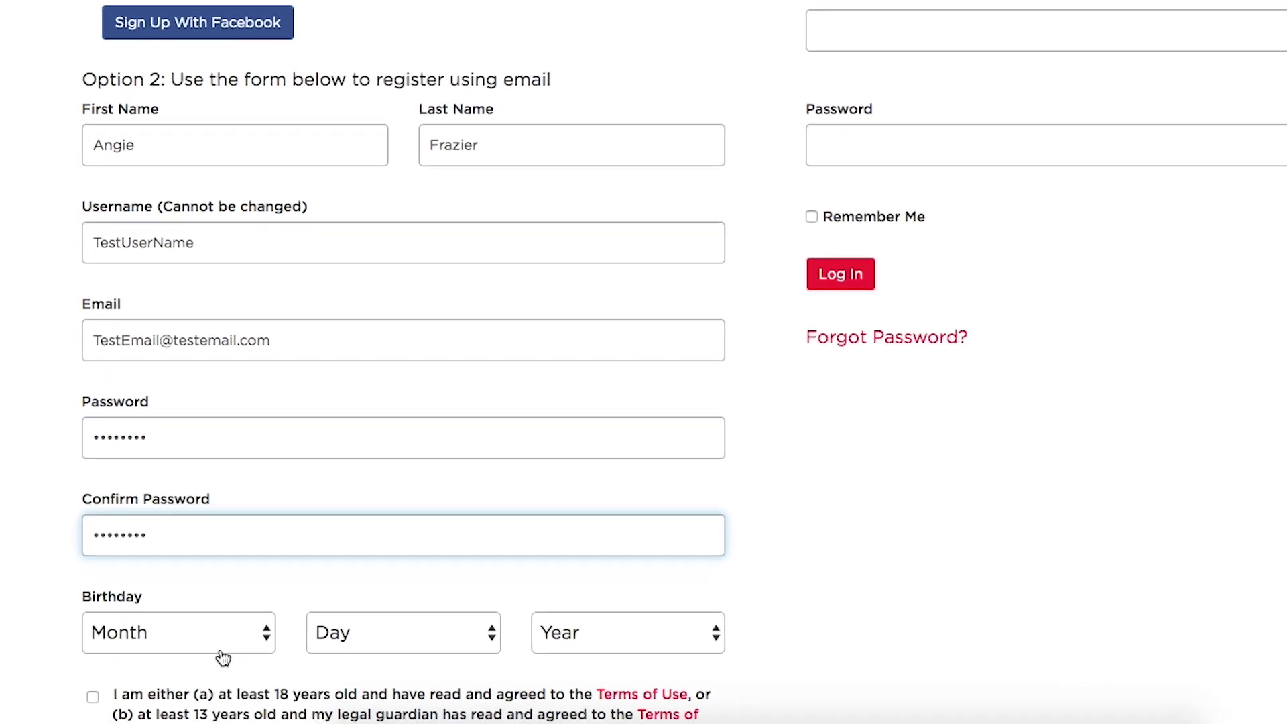
Set the birthday to May 5, 1961, accept the terms of use, and create the account
left_click(224, 657)
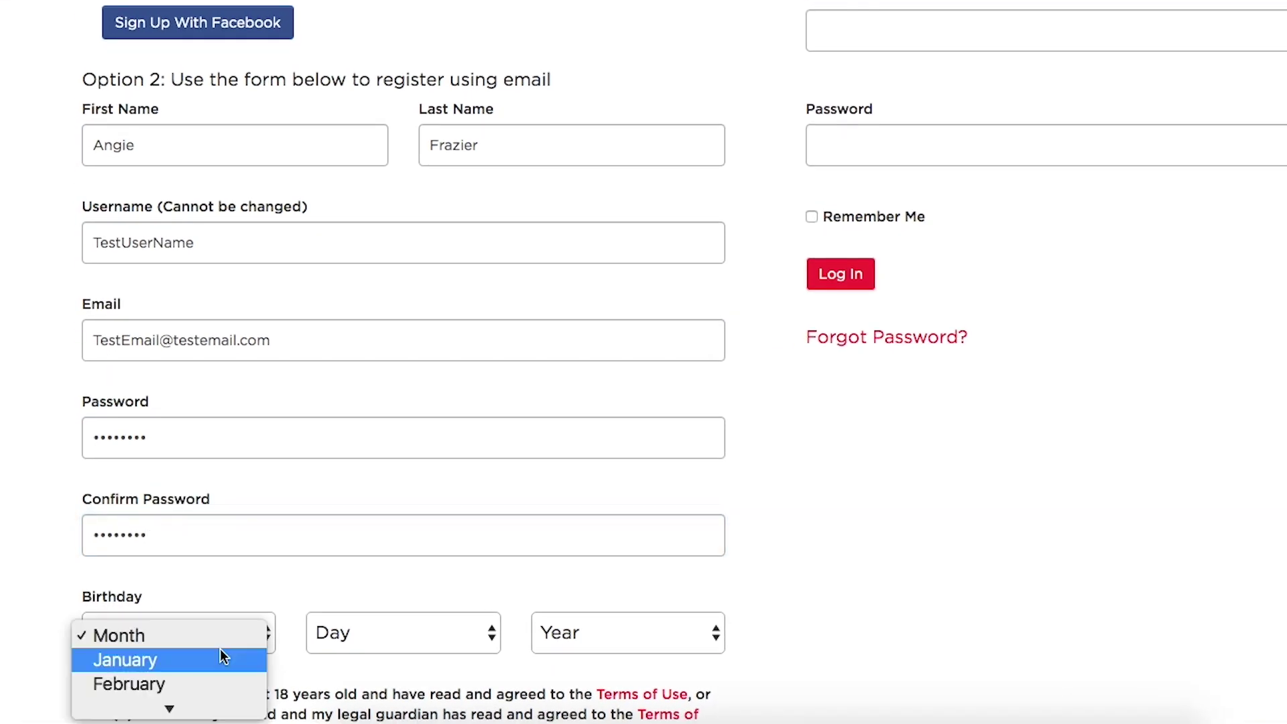
scroll(219, 649, "down", 5)
left_click(228, 577)
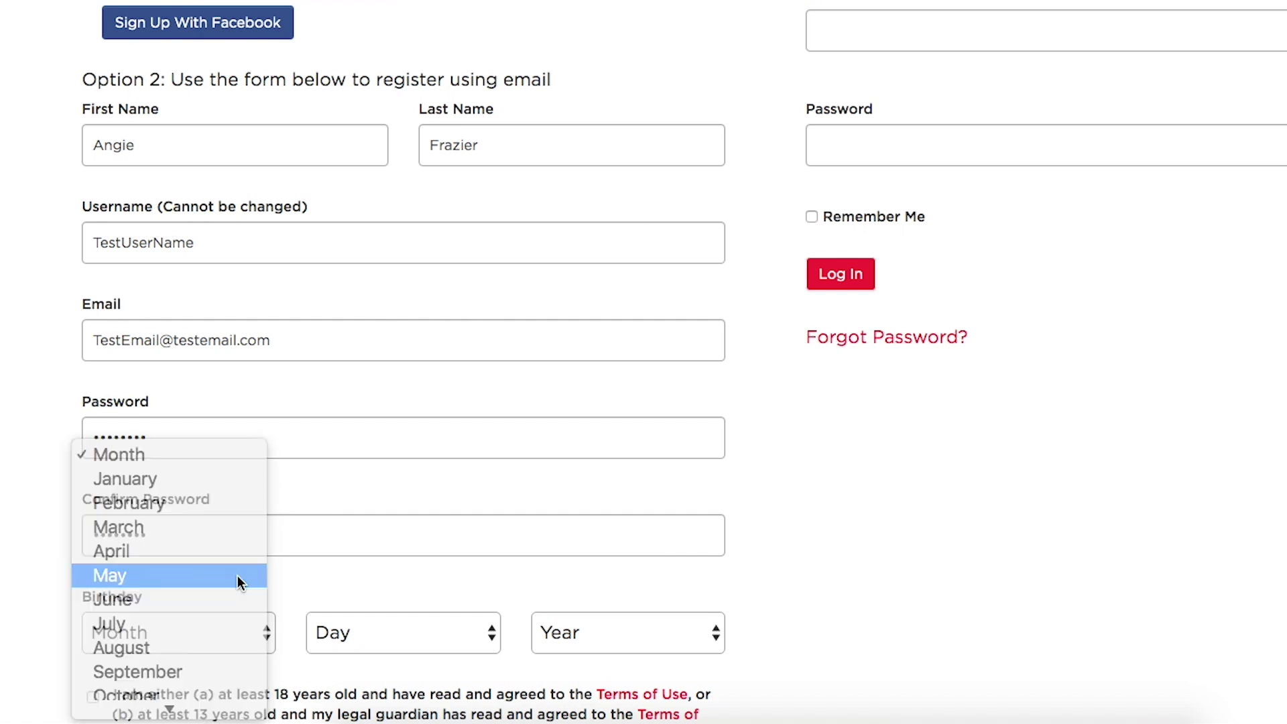
left_click(415, 629)
scroll(414, 629, "down", 5)
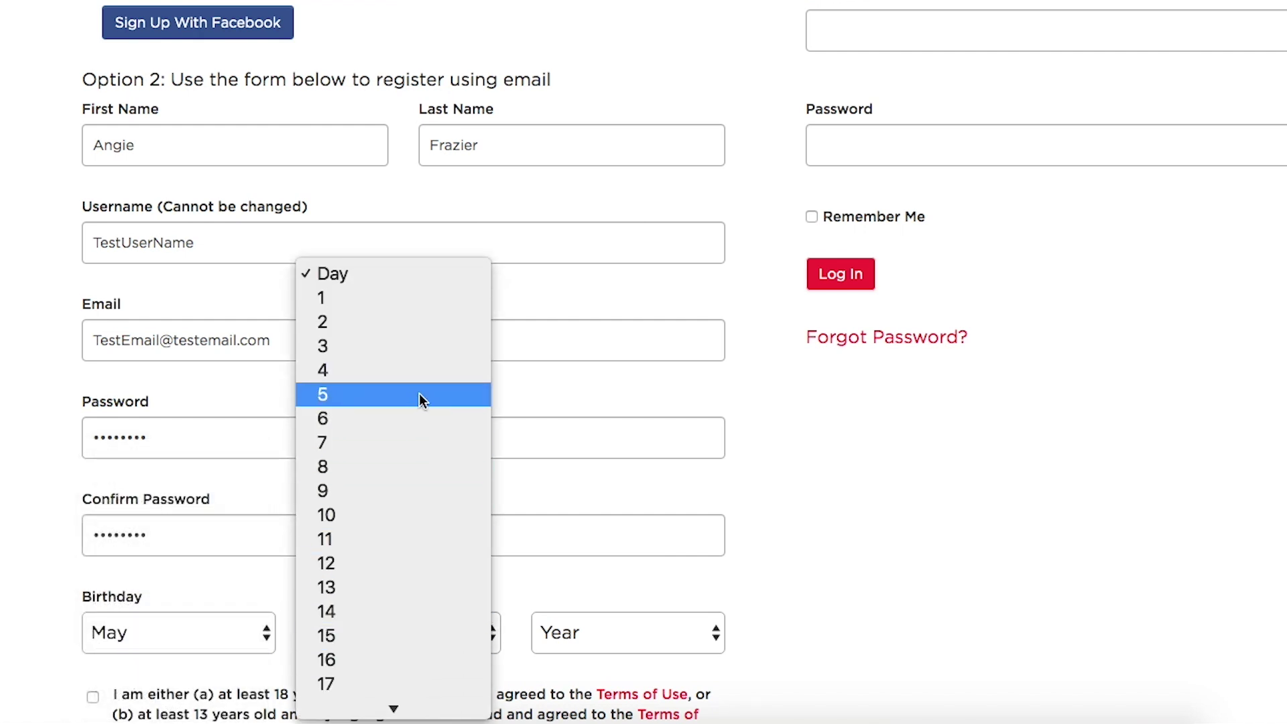
left_click(420, 394)
left_click(680, 639)
scroll(677, 630, "down", 15)
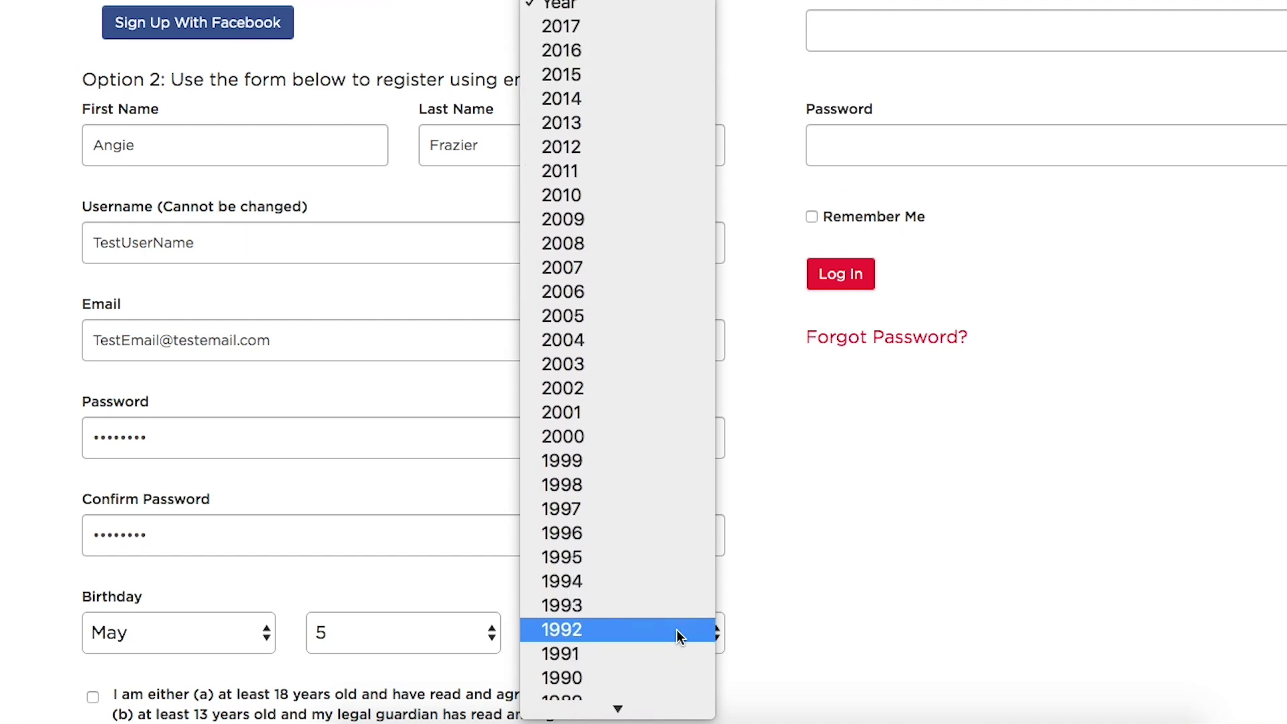
left_click(669, 604)
scroll(675, 612, "down", 5)
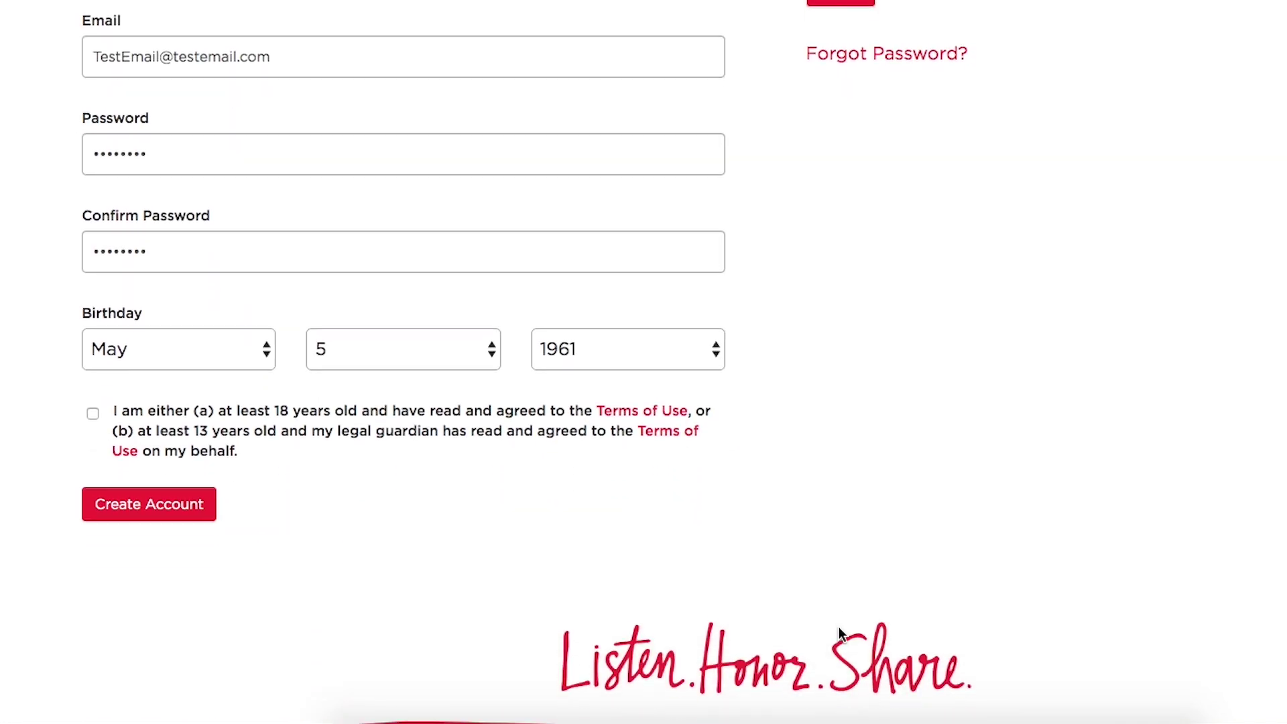
left_click(92, 410)
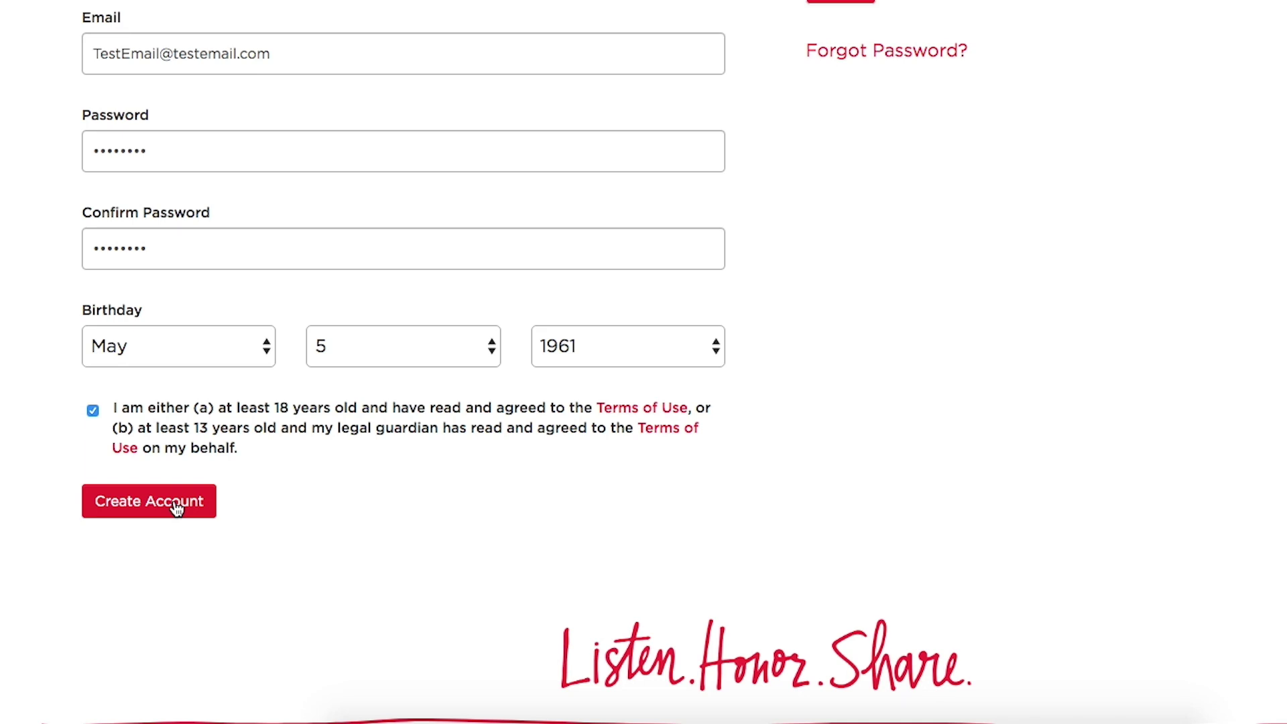
left_click(176, 508)
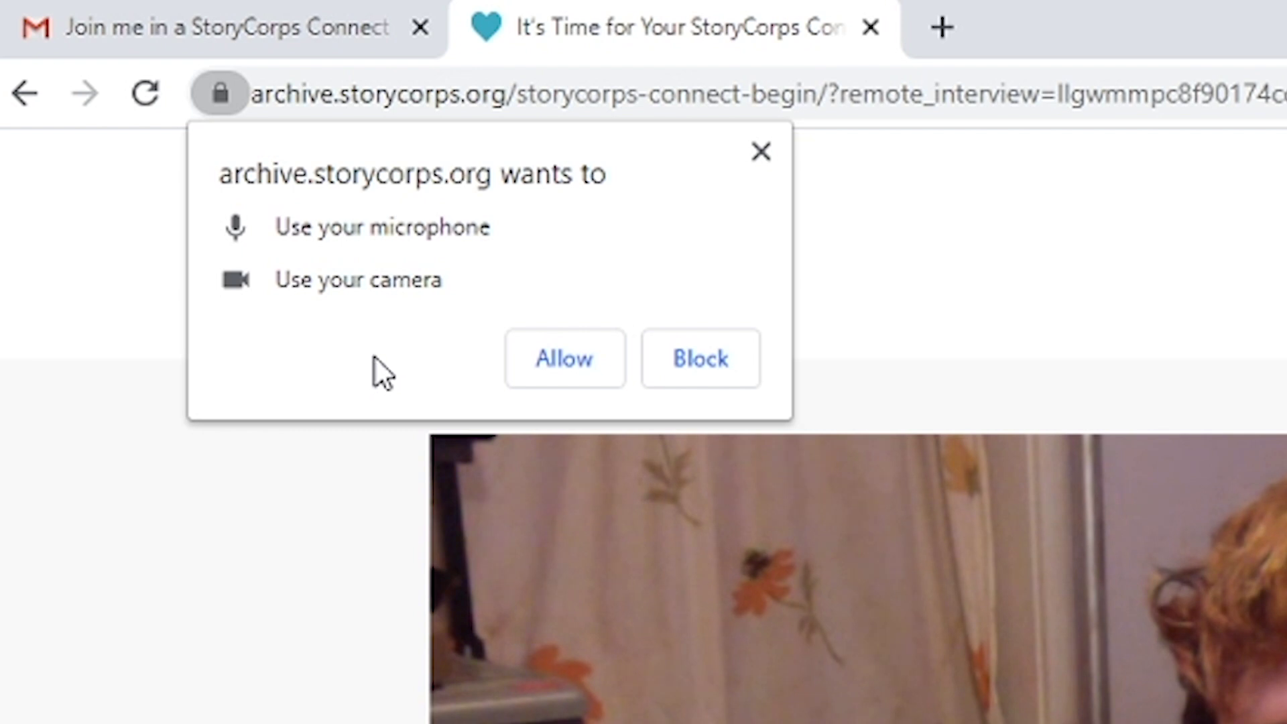
Allow the interview page to use the microphone and camera to start the live video call
left_click(564, 359)
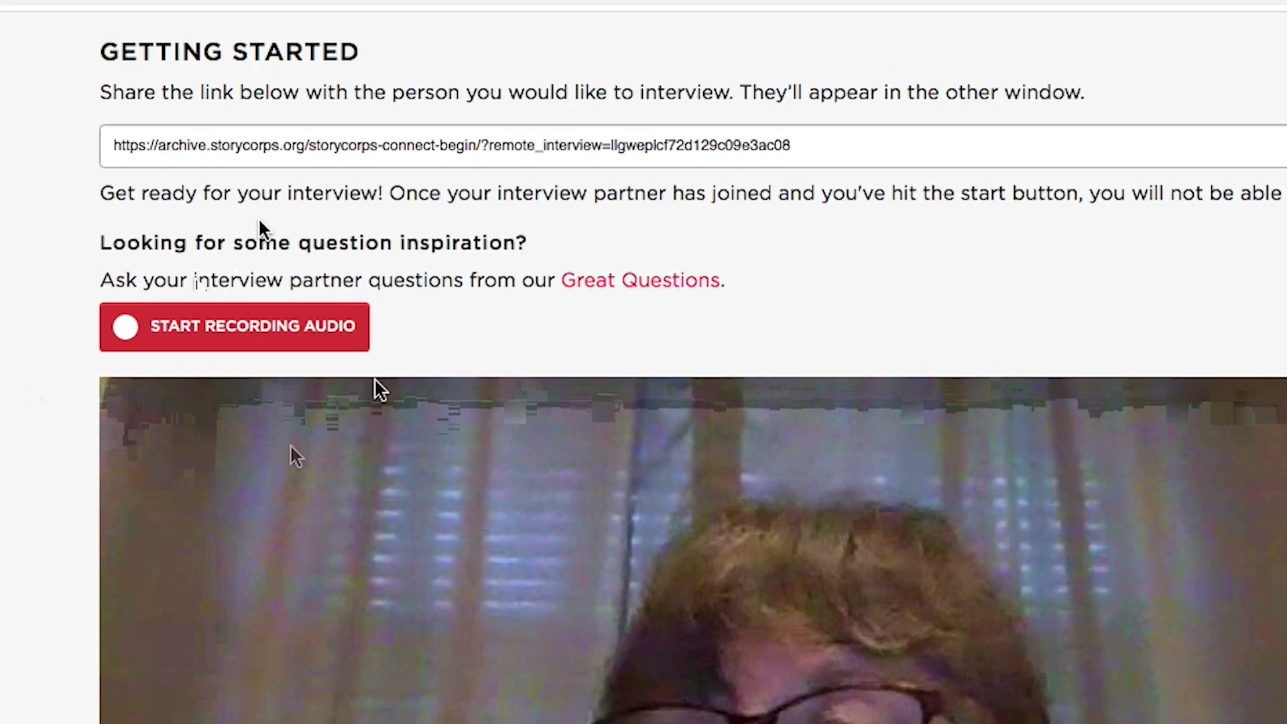
Start recording the interview audio, then stop the recording and confirm with OK
left_click(263, 347)
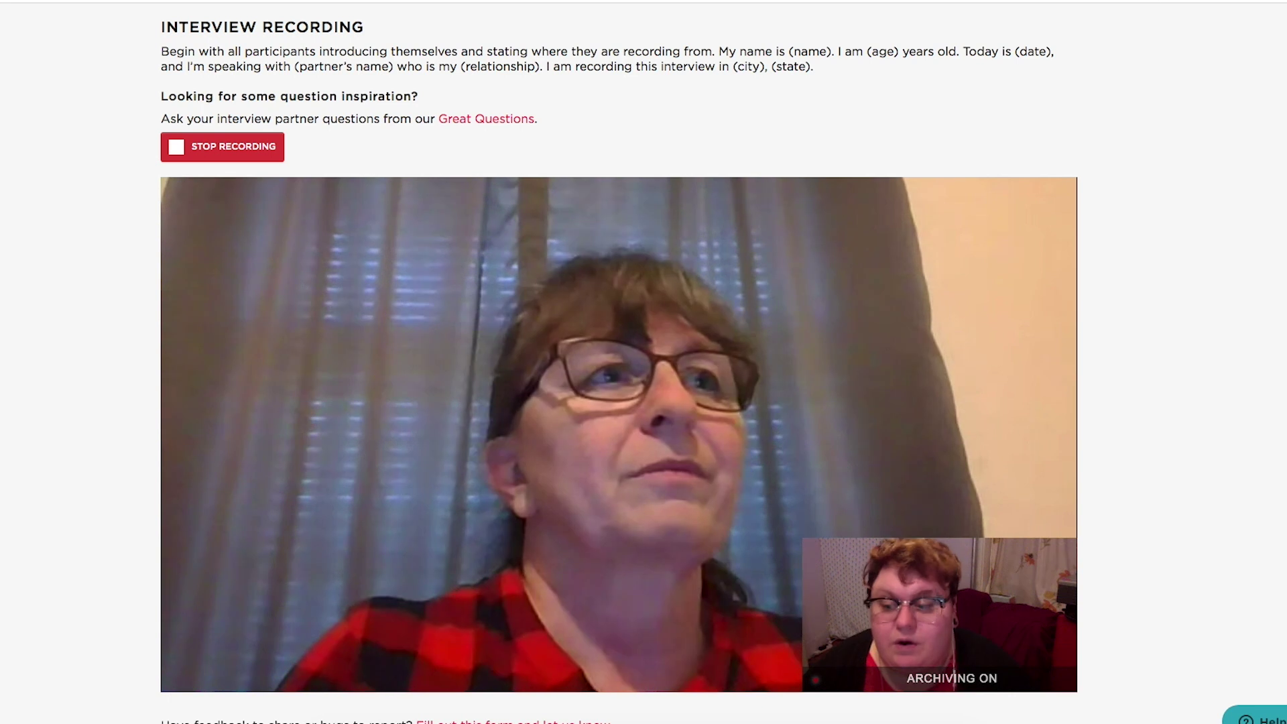
mouse_move(417, 302)
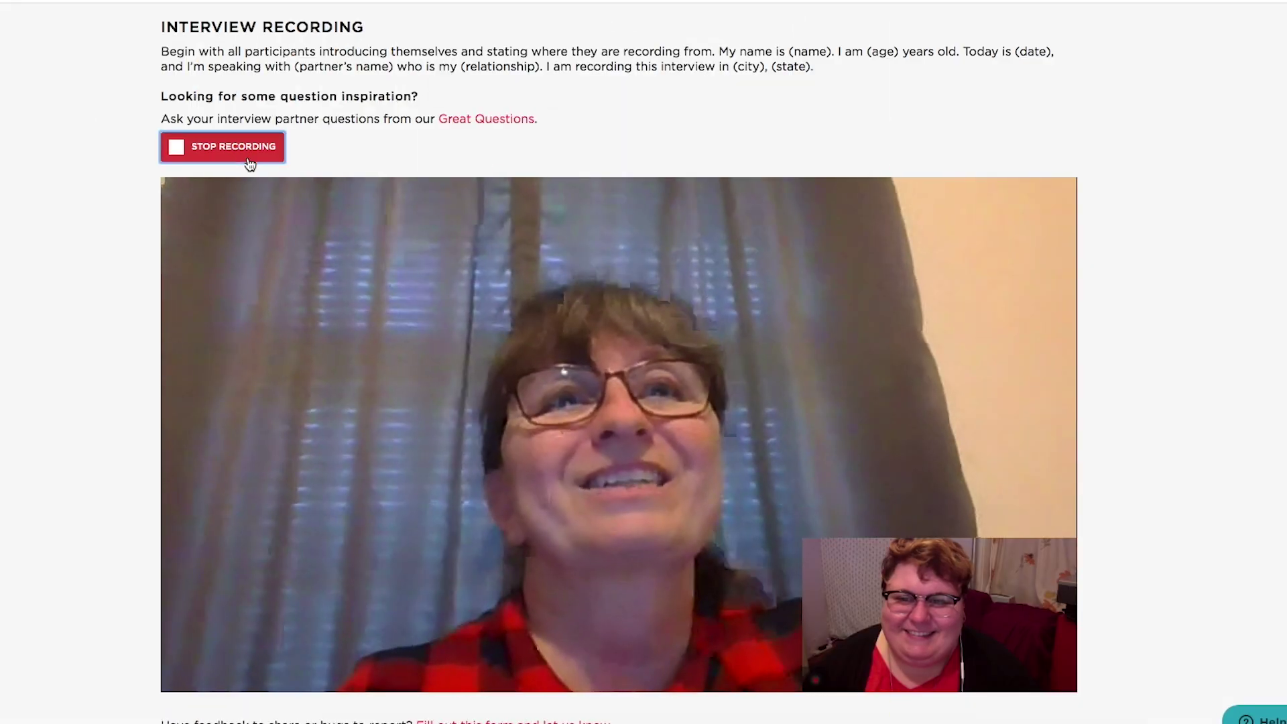
left_click(244, 154)
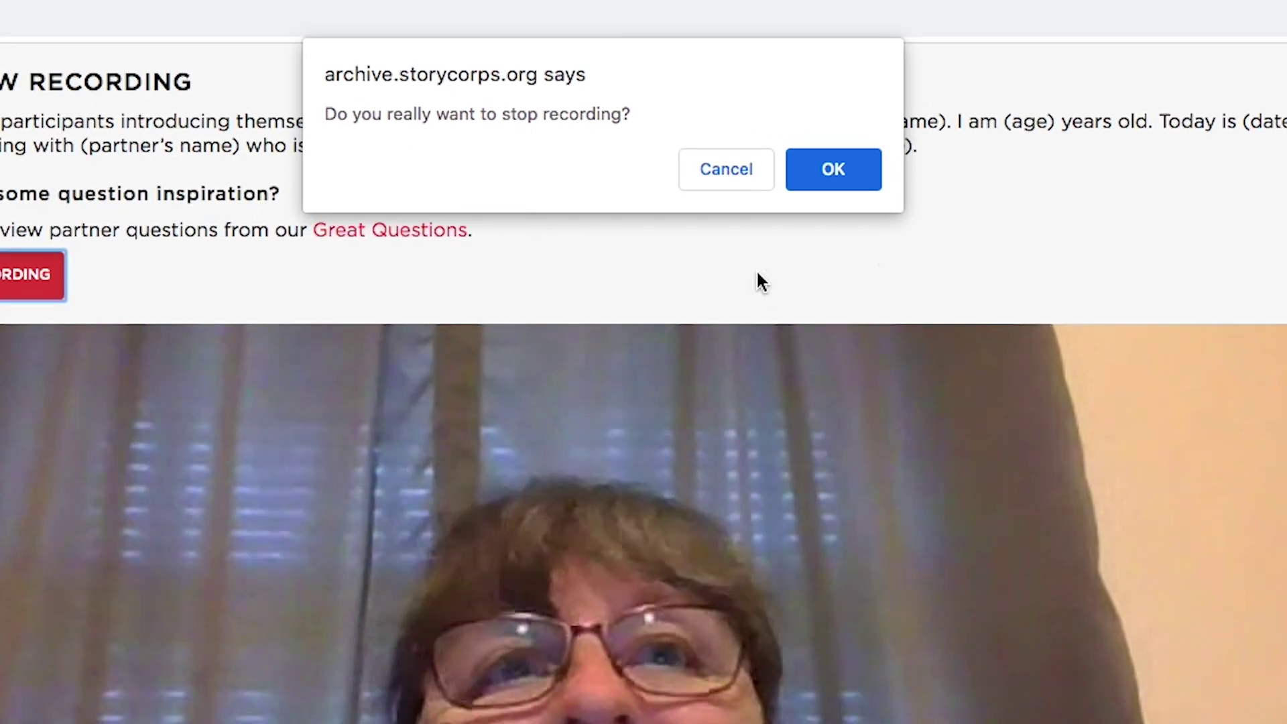
left_click(835, 170)
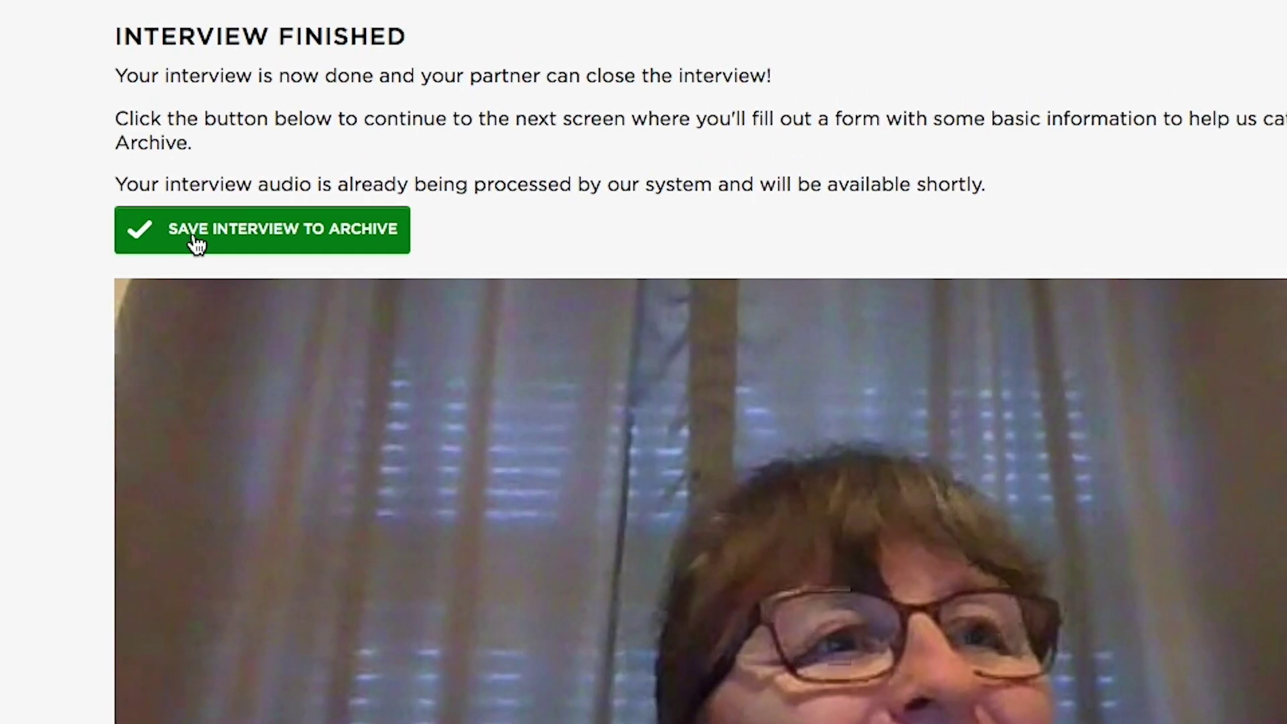
Save the finished interview with the green Save Interview to Archive button
left_click(208, 152)
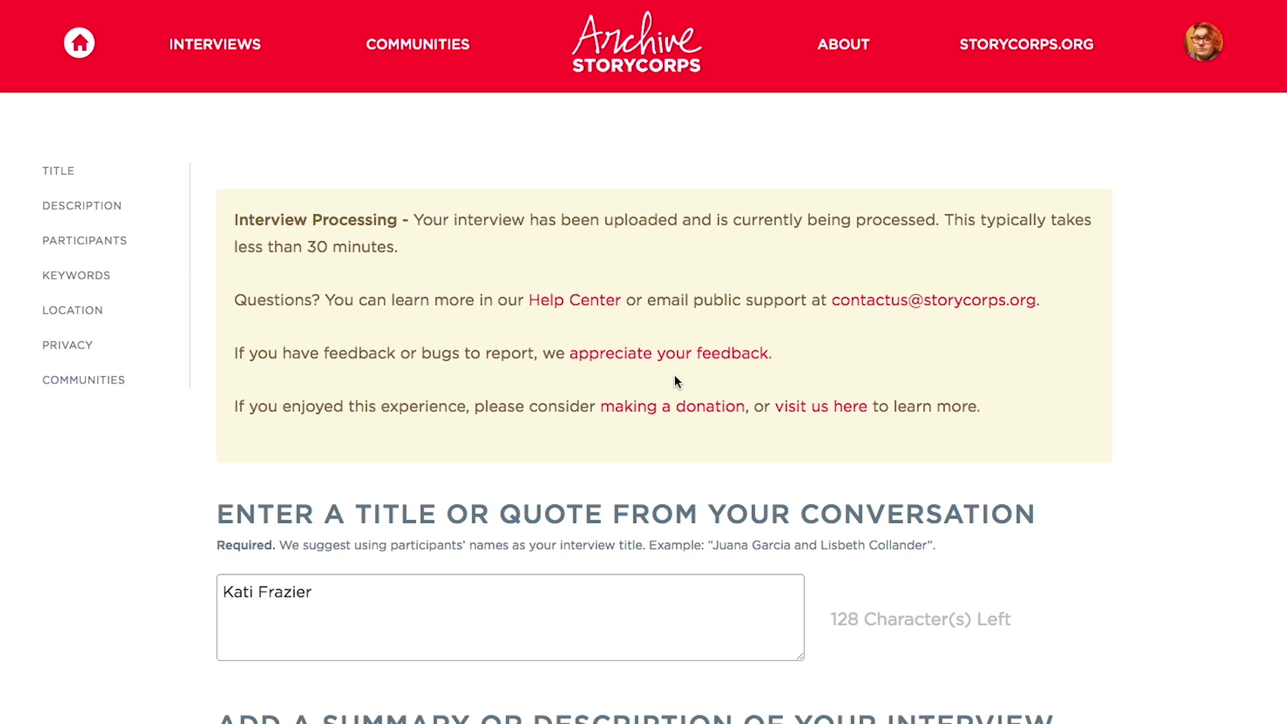
Append the second participant's name to the interview title
scroll(676, 379, "down", 5)
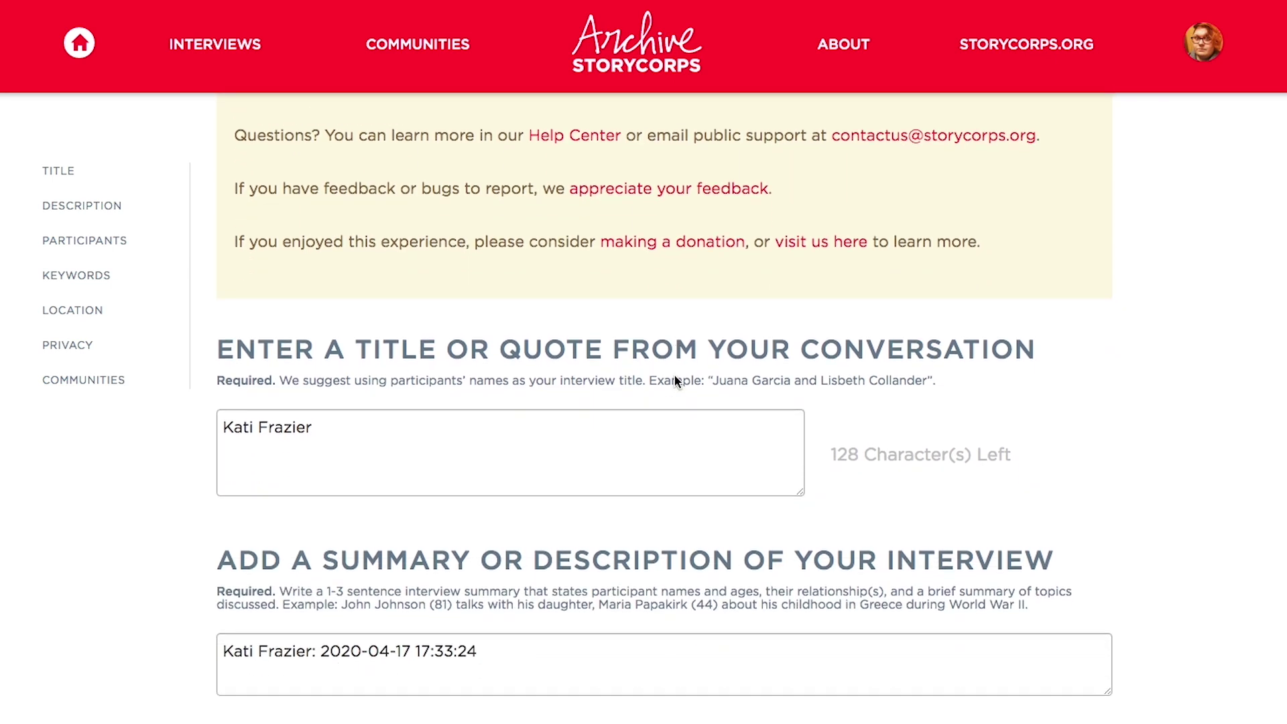
scroll(676, 379, "down", 1)
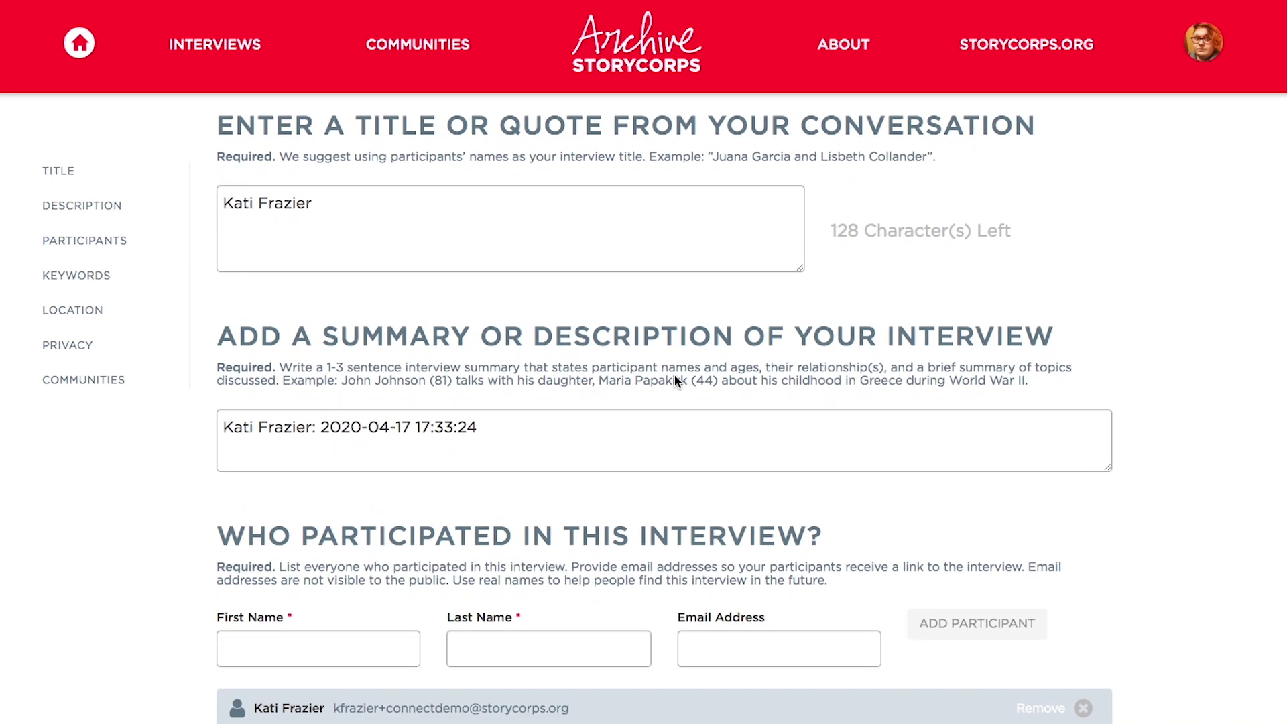
left_click(319, 203)
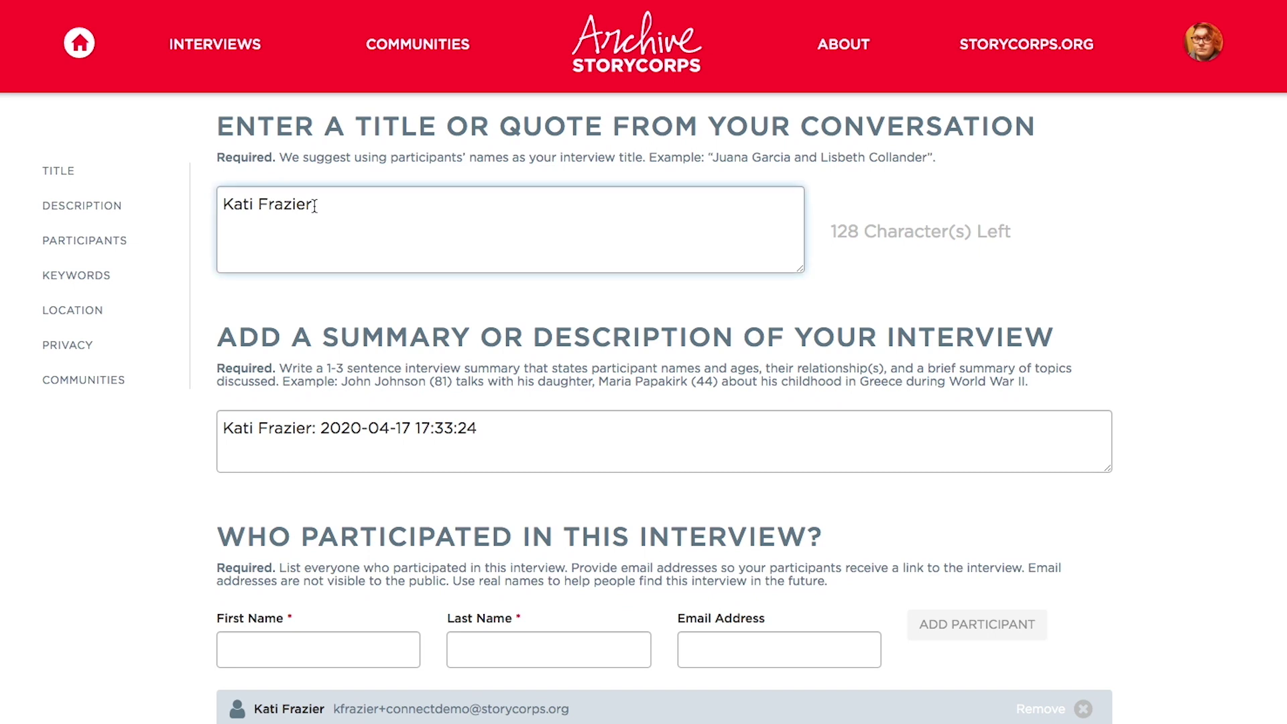
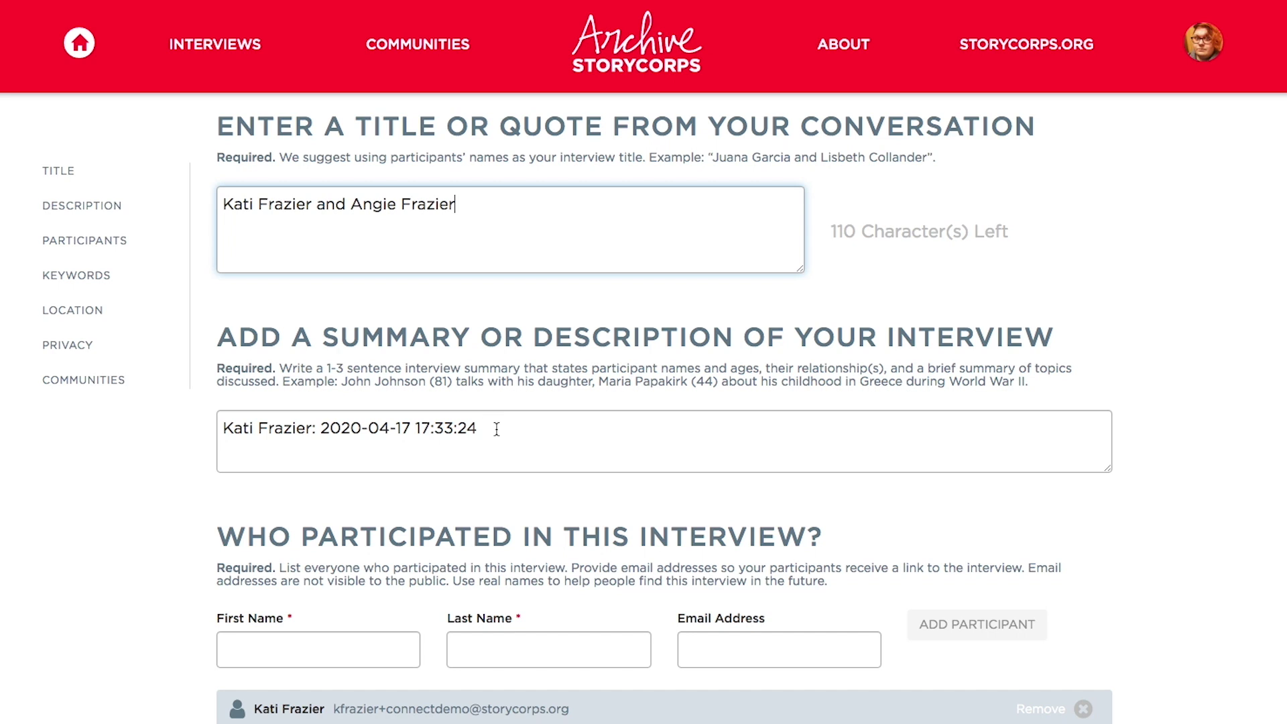
Replace the default timestamp description with a one-sentence summary of the mother–daughter conversation
left_click(519, 424)
triple_click(452, 420)
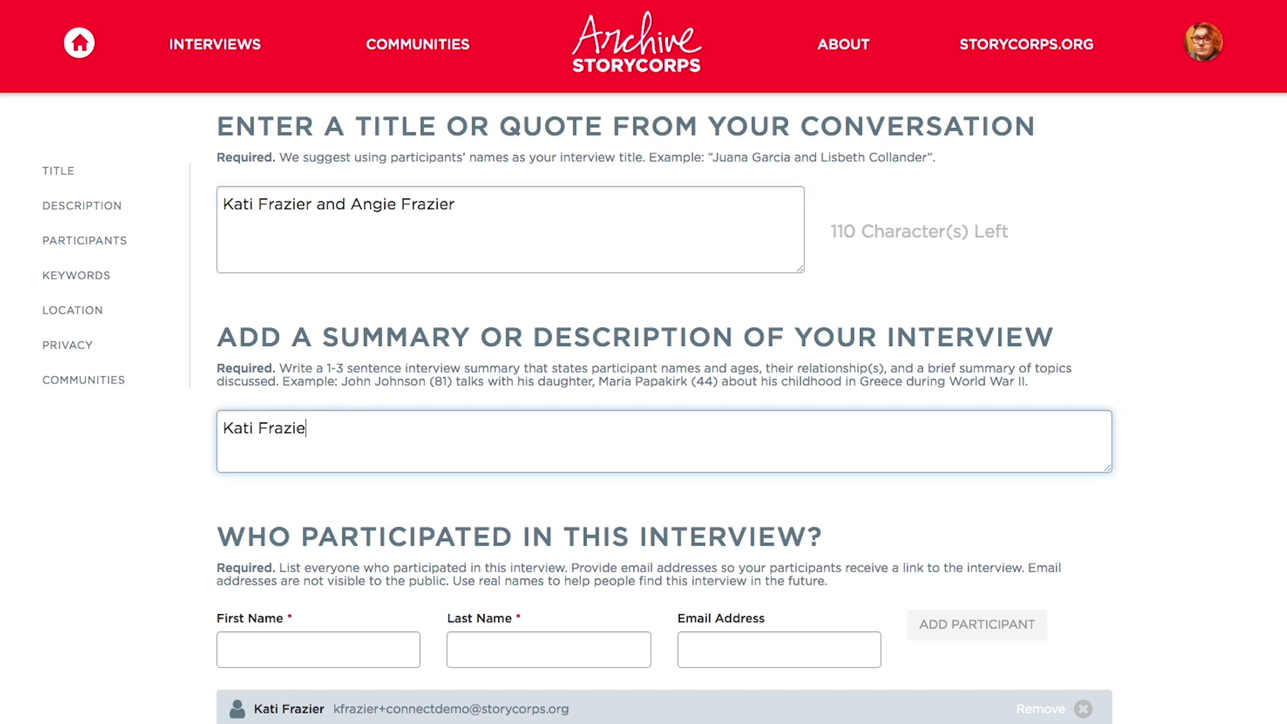
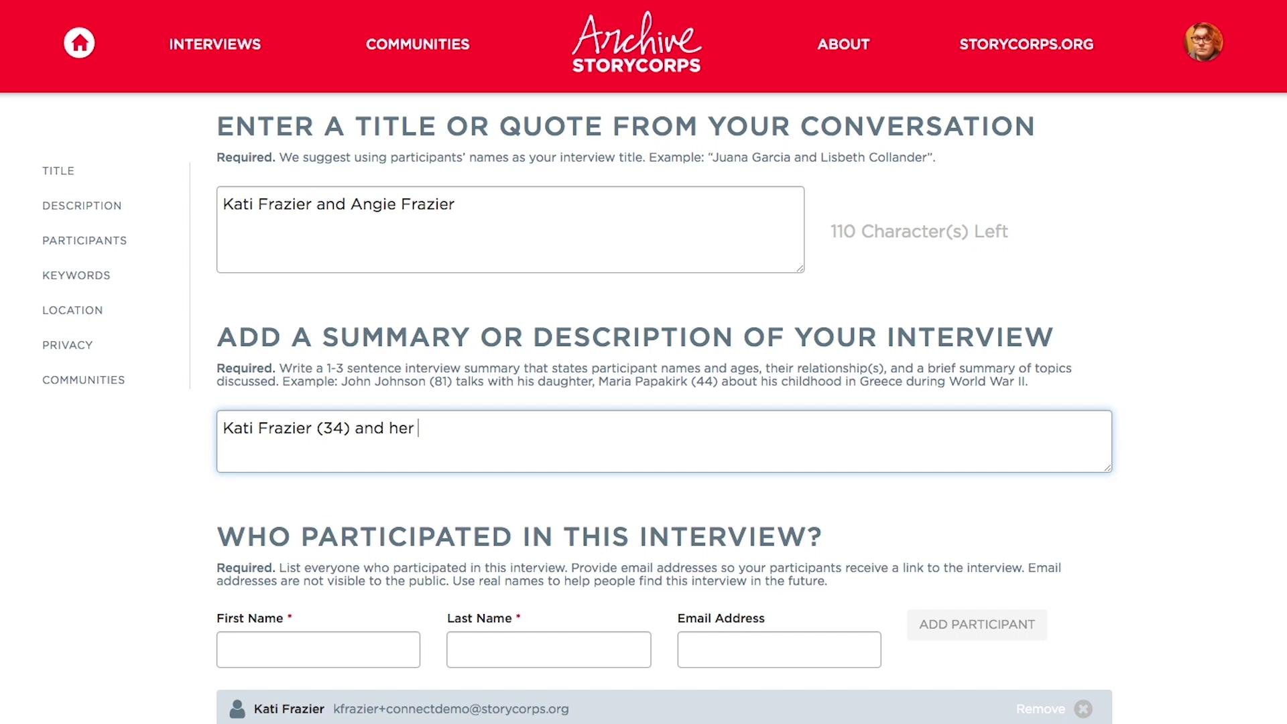
type("mother, Angie, dis")
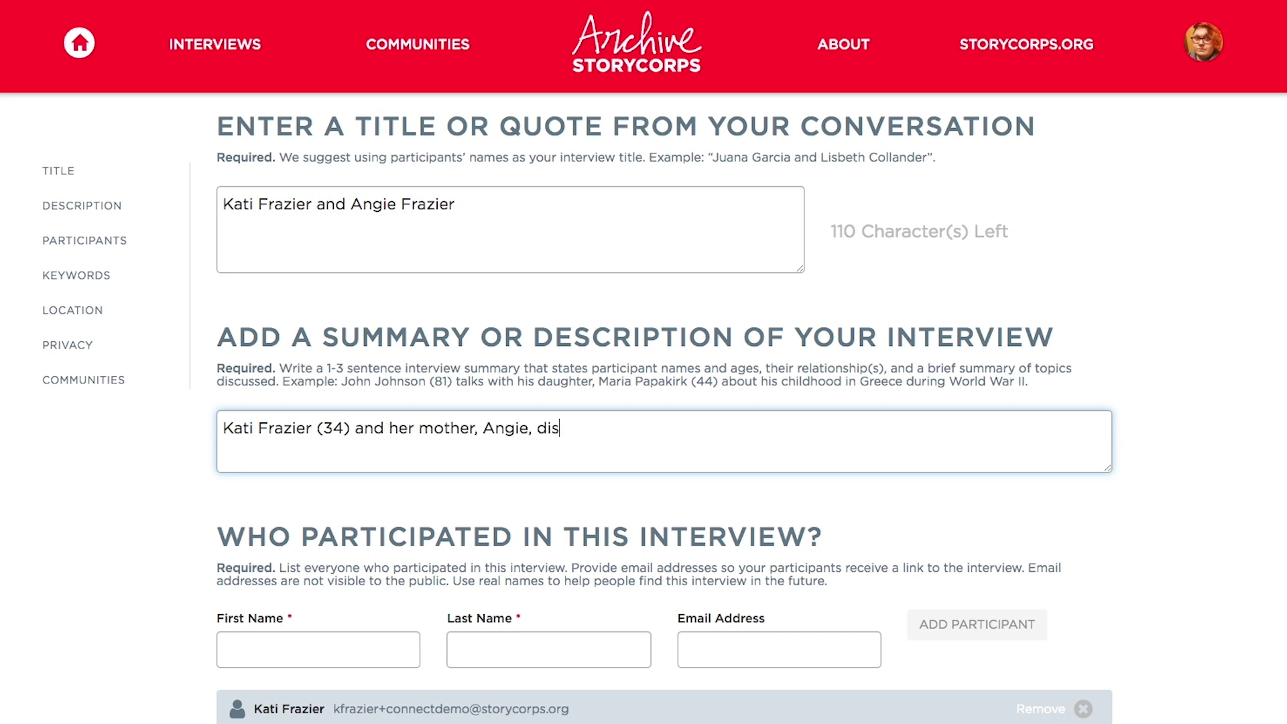
type("cuss her grand")
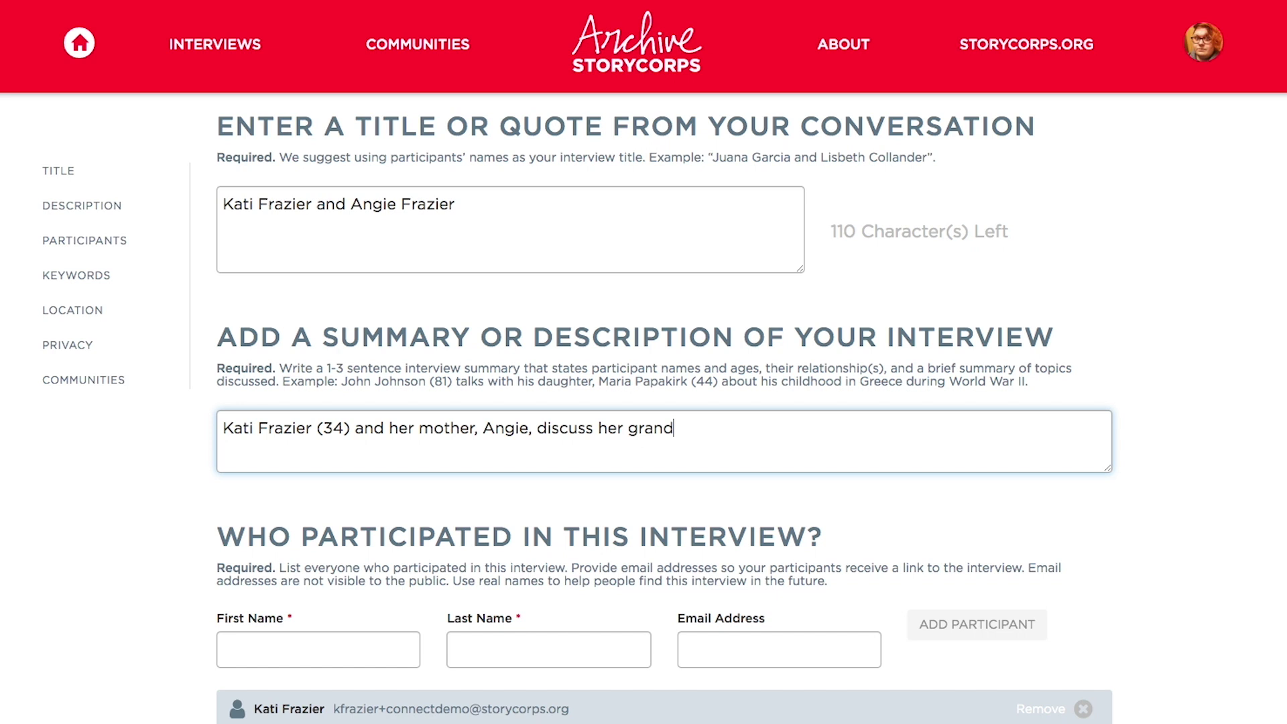
type("mother and learn how")
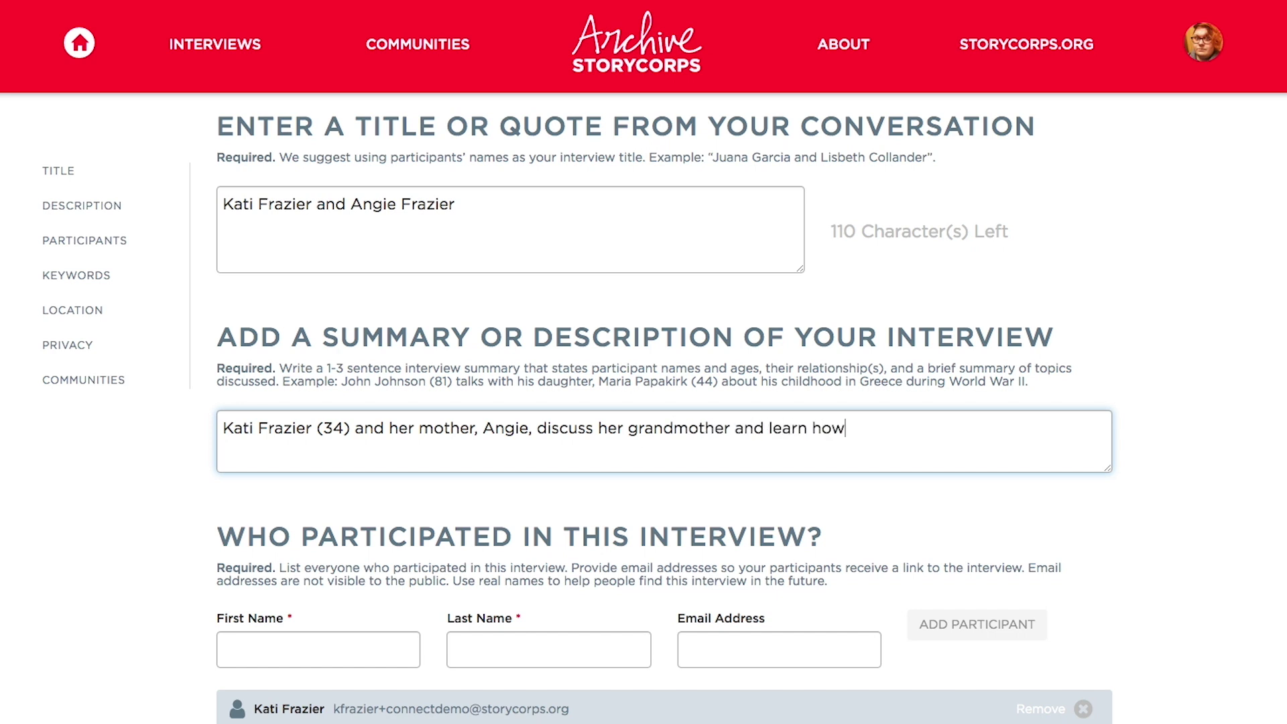
type(" to use StoryCo")
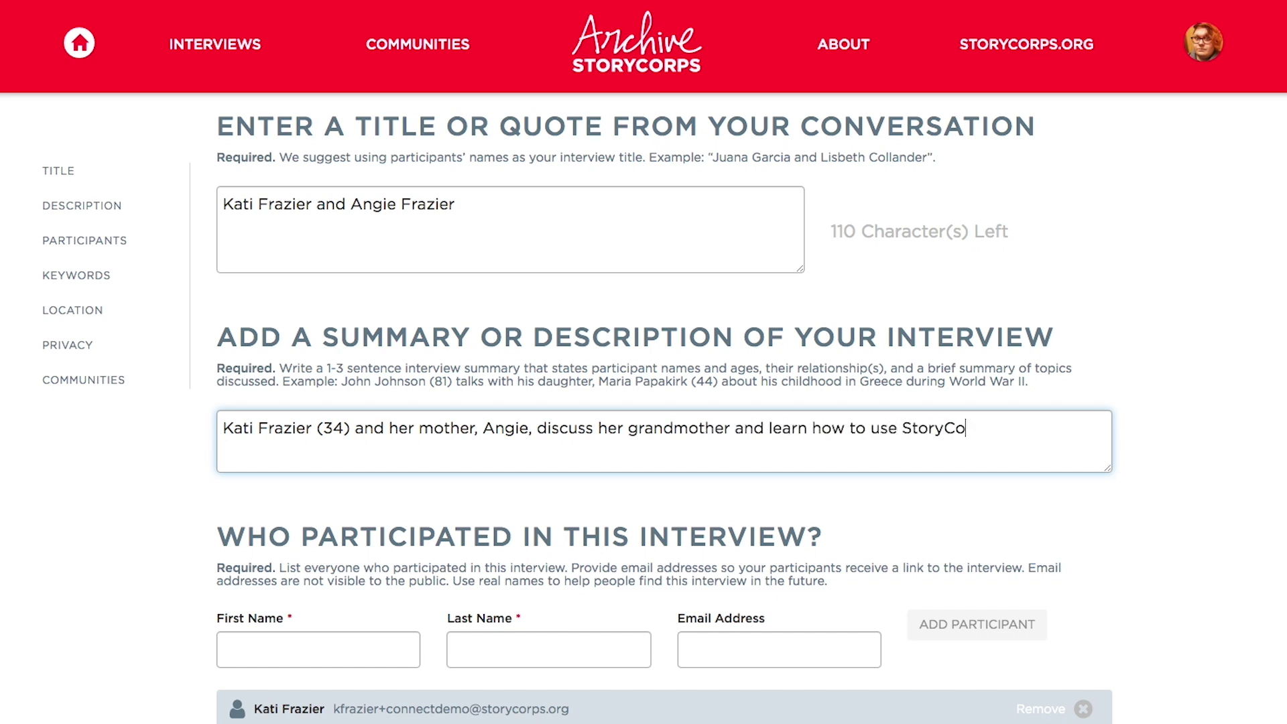
type("rps Connect")
scroll(313, 629, "down", 6)
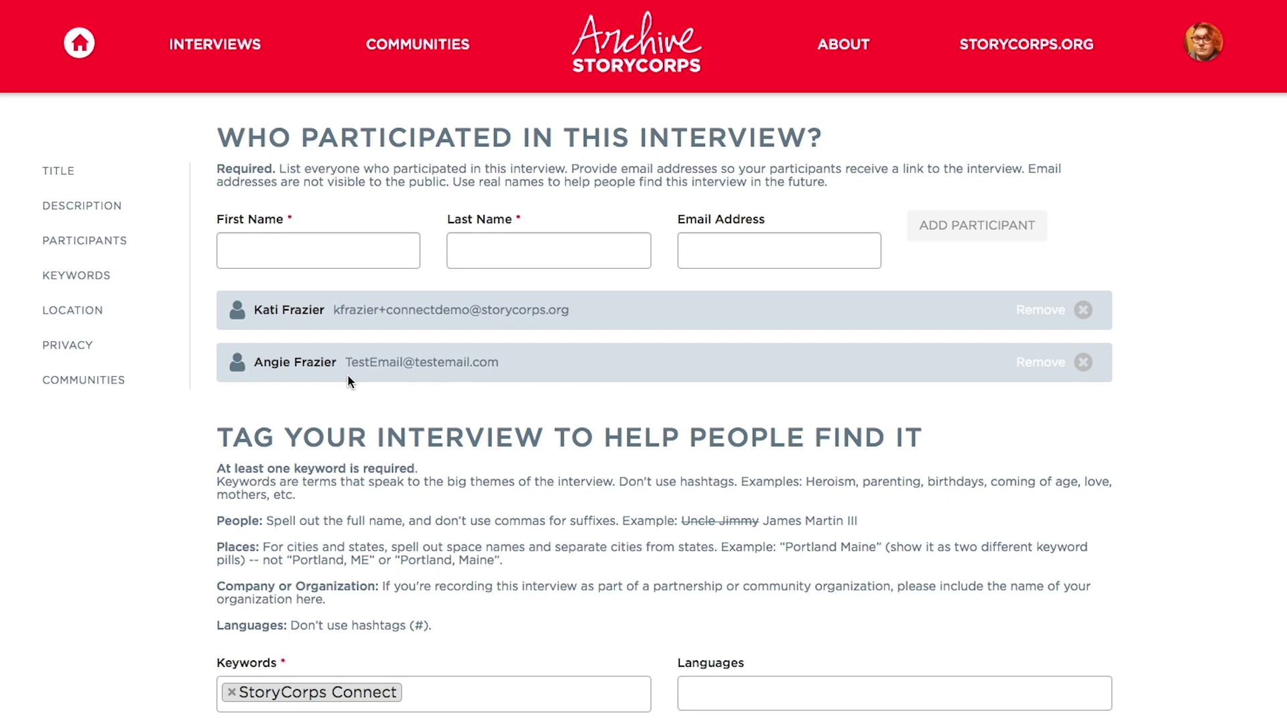
scroll(348, 381, "down", 5)
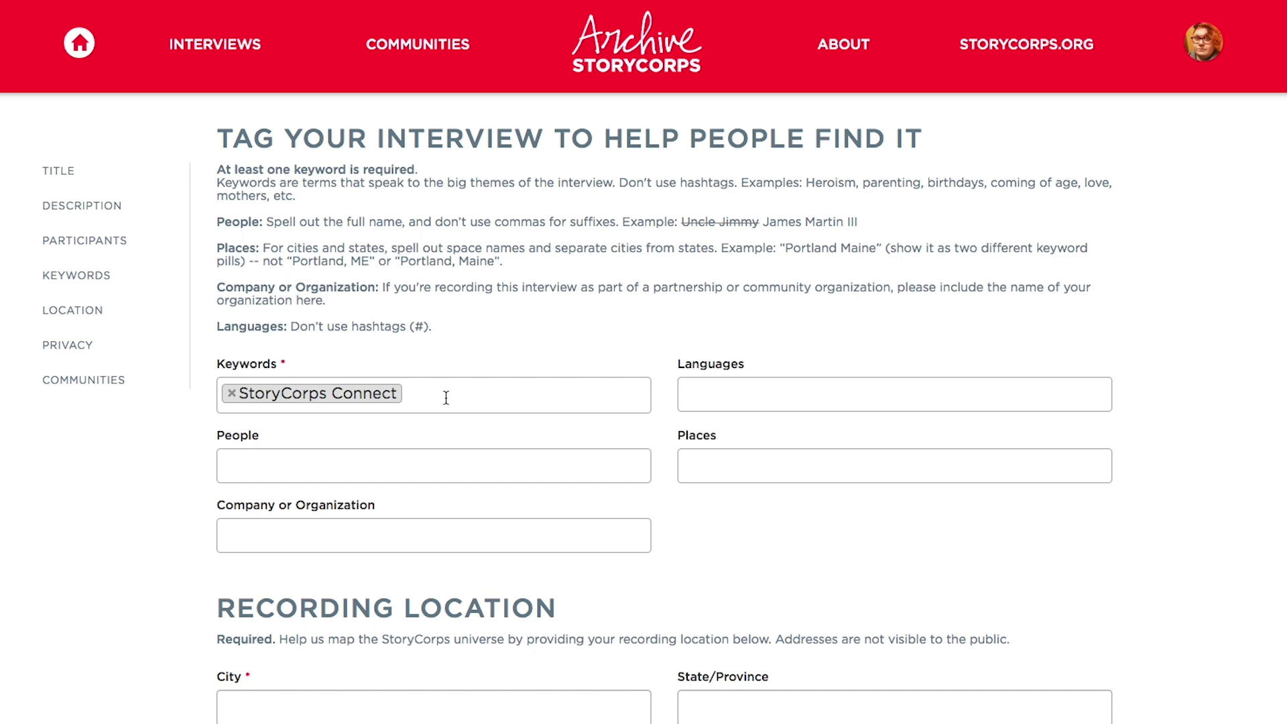
Add the keyword grandmother and set the language to English
left_click(446, 398)
type("grandmot")
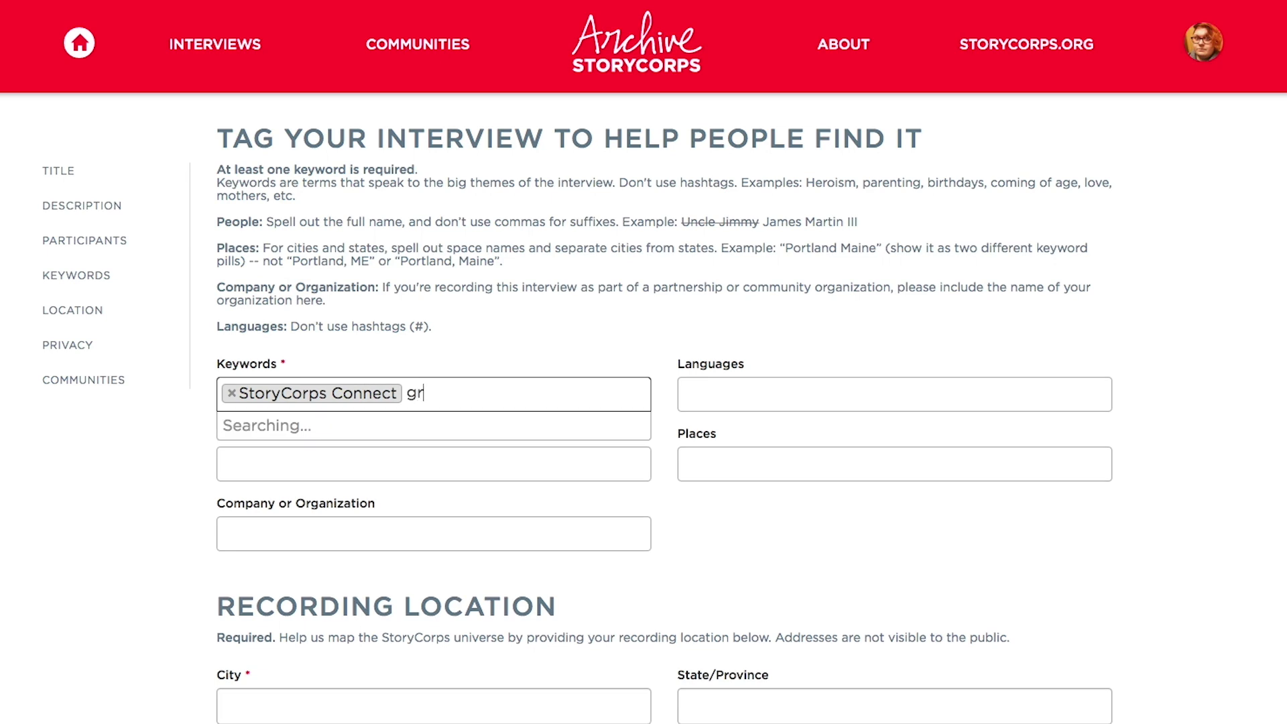
type("her")
key("Return")
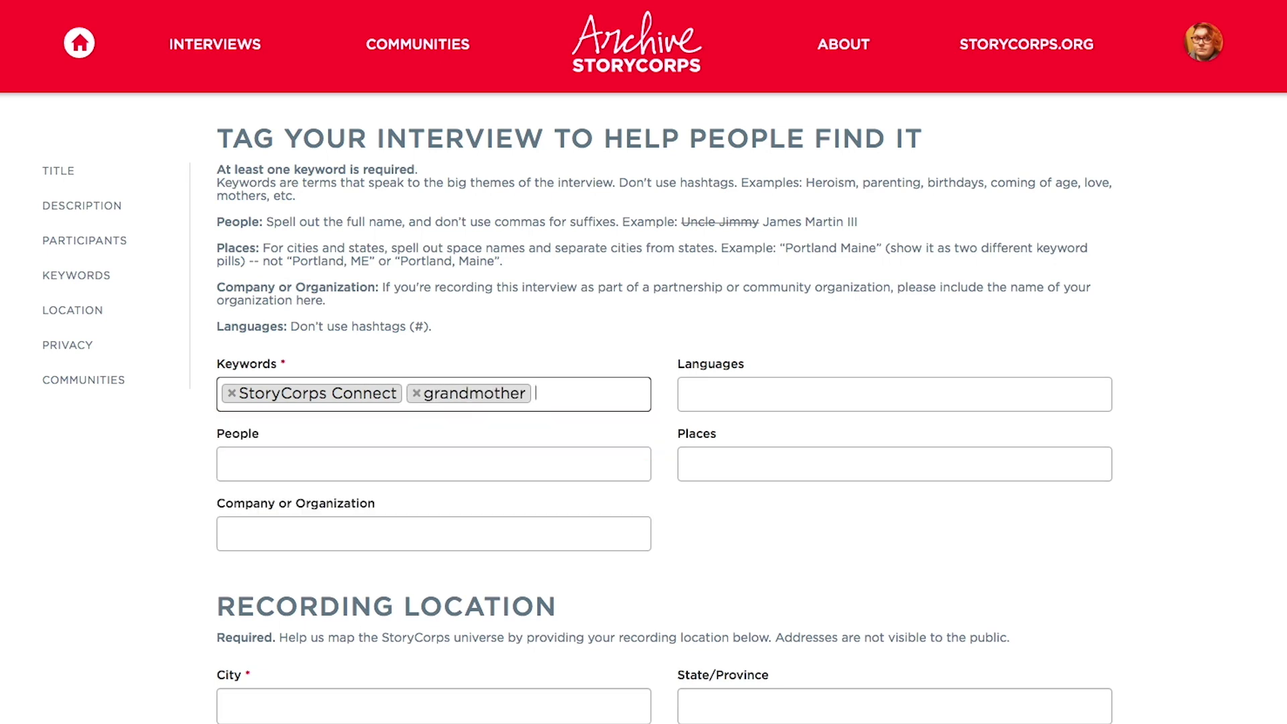
left_click(696, 407)
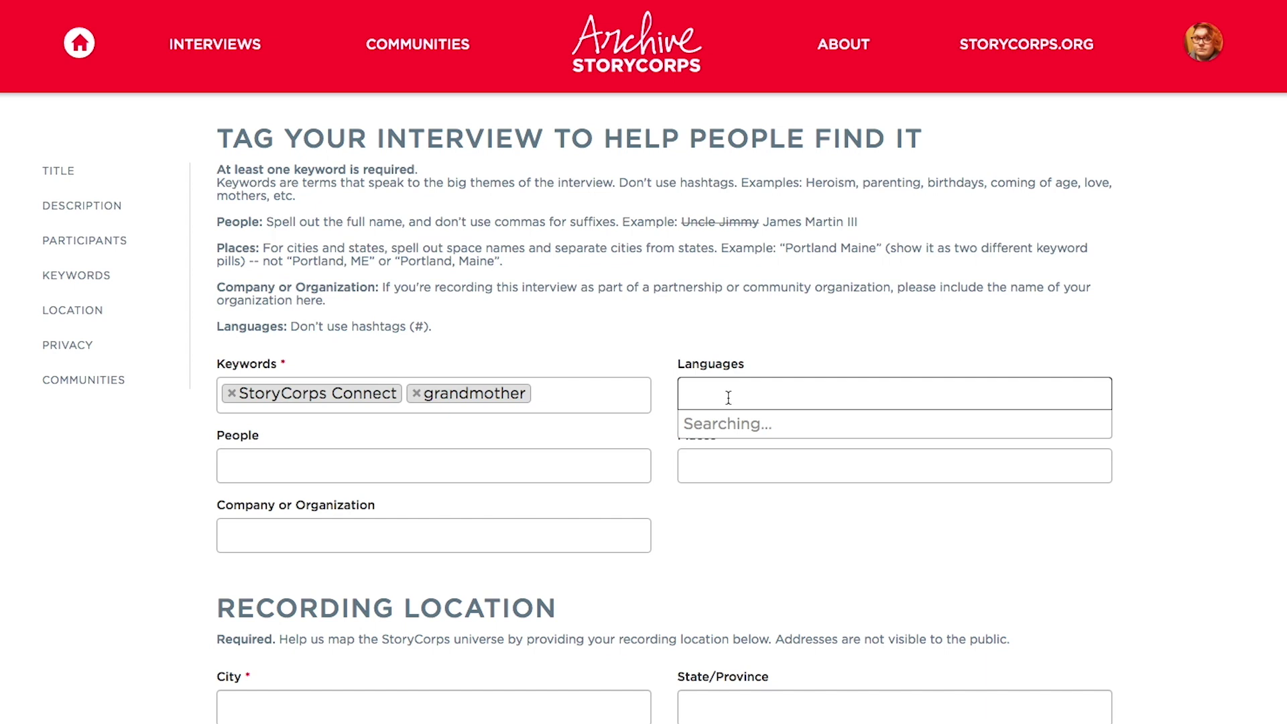
type("english")
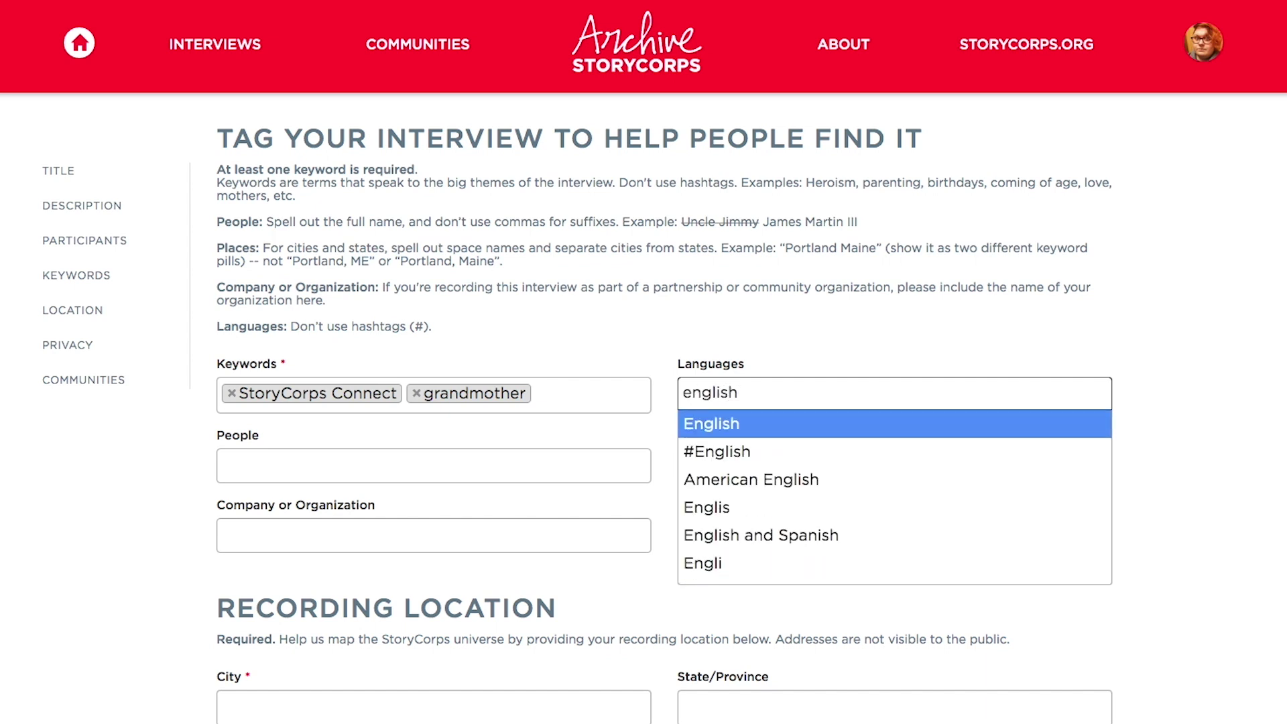
left_click(746, 429)
Tag the places North Carolina, Brooklyn and New York
left_click(729, 465)
type("North")
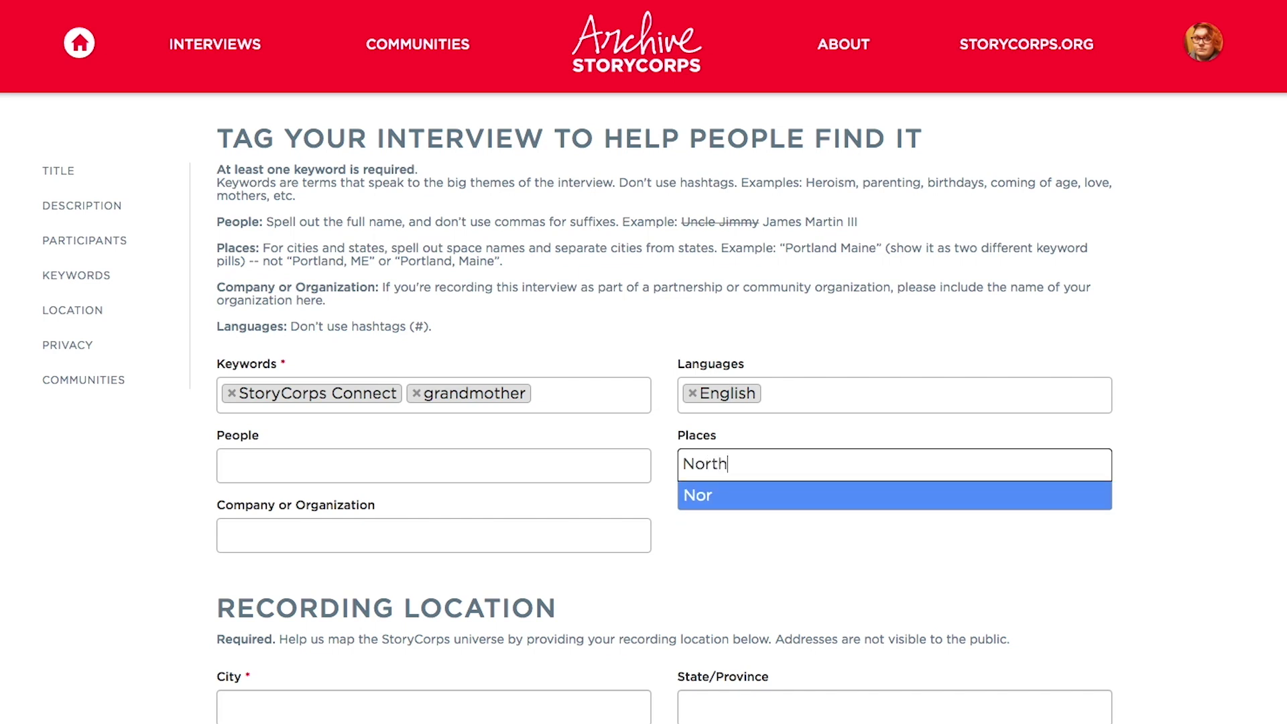
type(" Carolina")
key("Return")
type("Brooklyn")
key("Return")
type("New York")
key("Return")
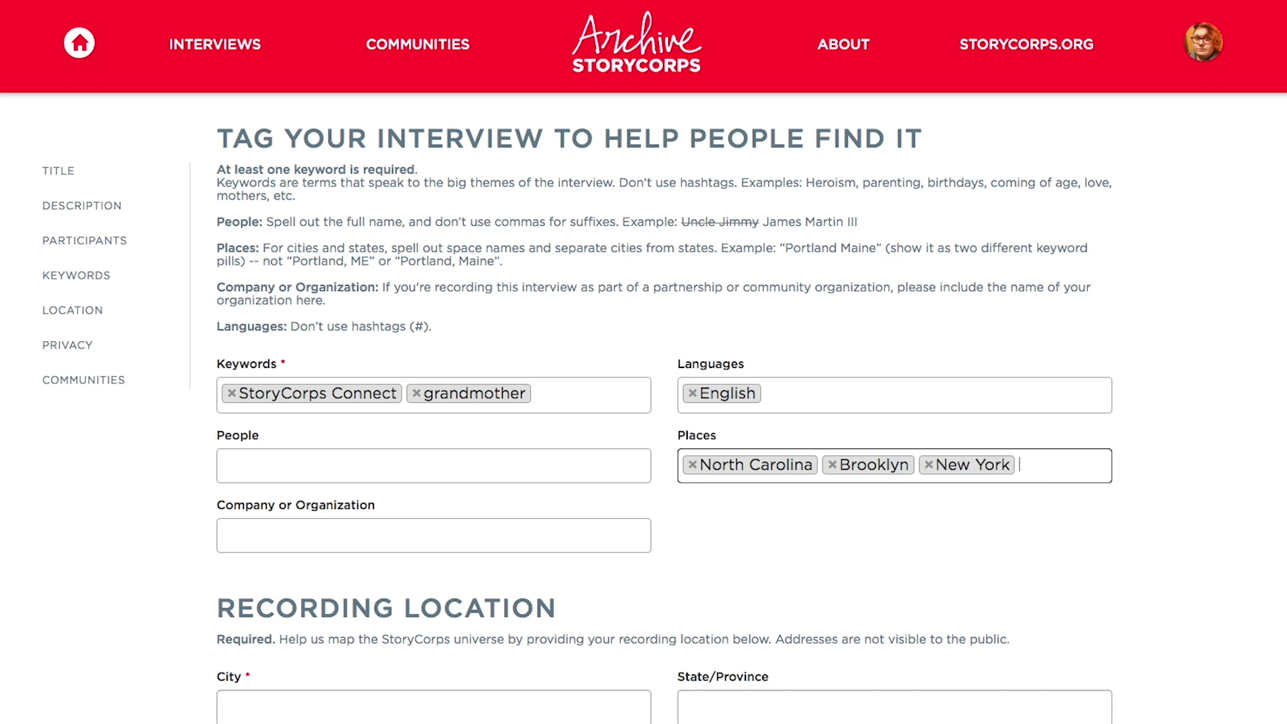
Set the company or organization to StoryCorps
left_click(538, 549)
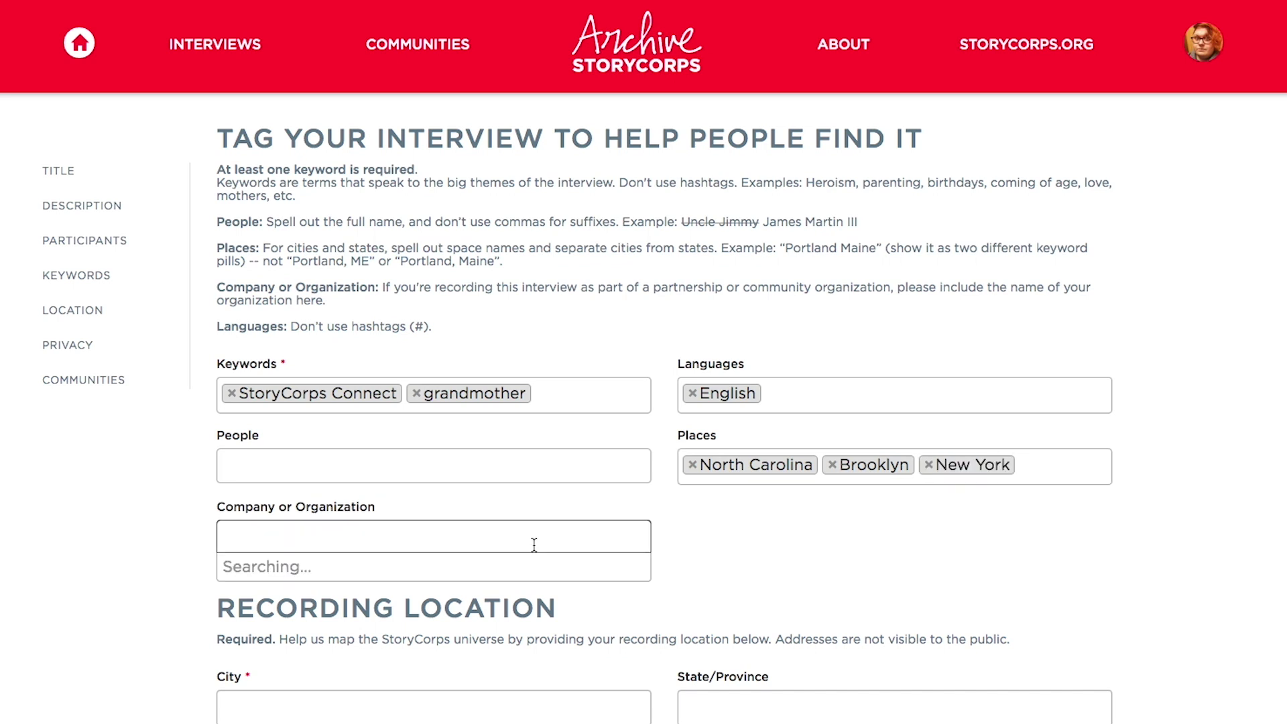
type("StoryCorps")
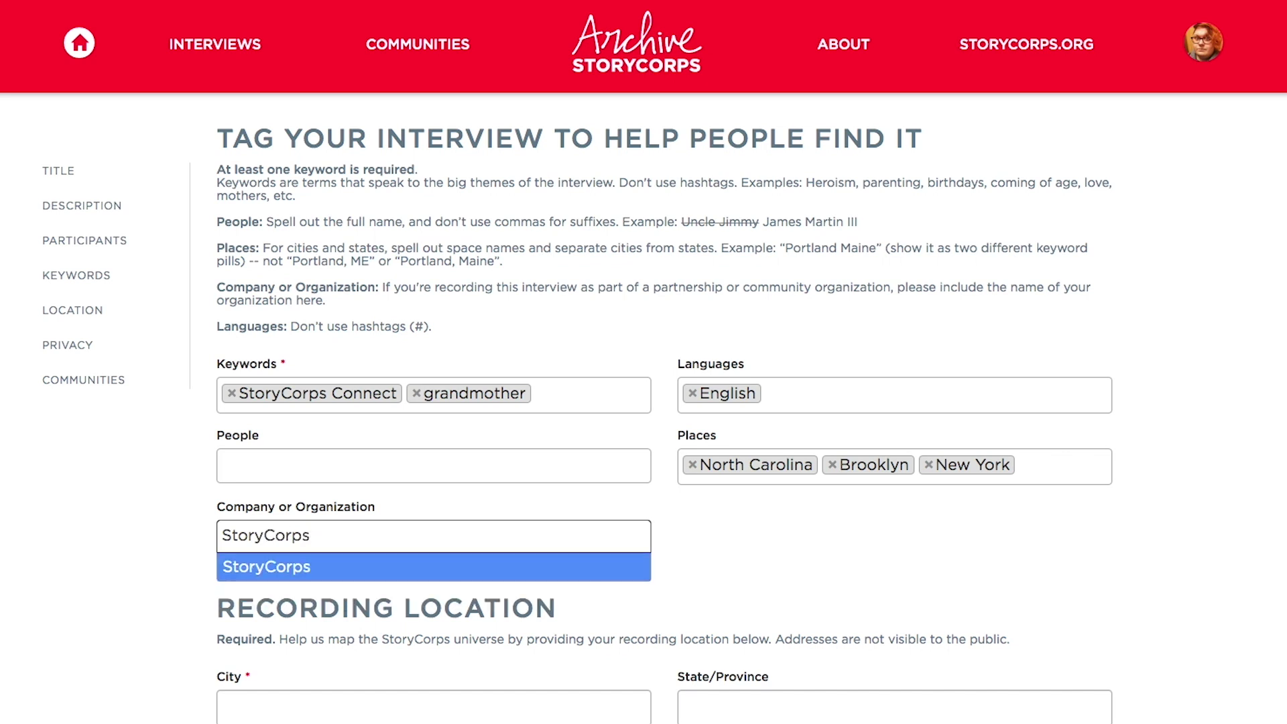
key("Return")
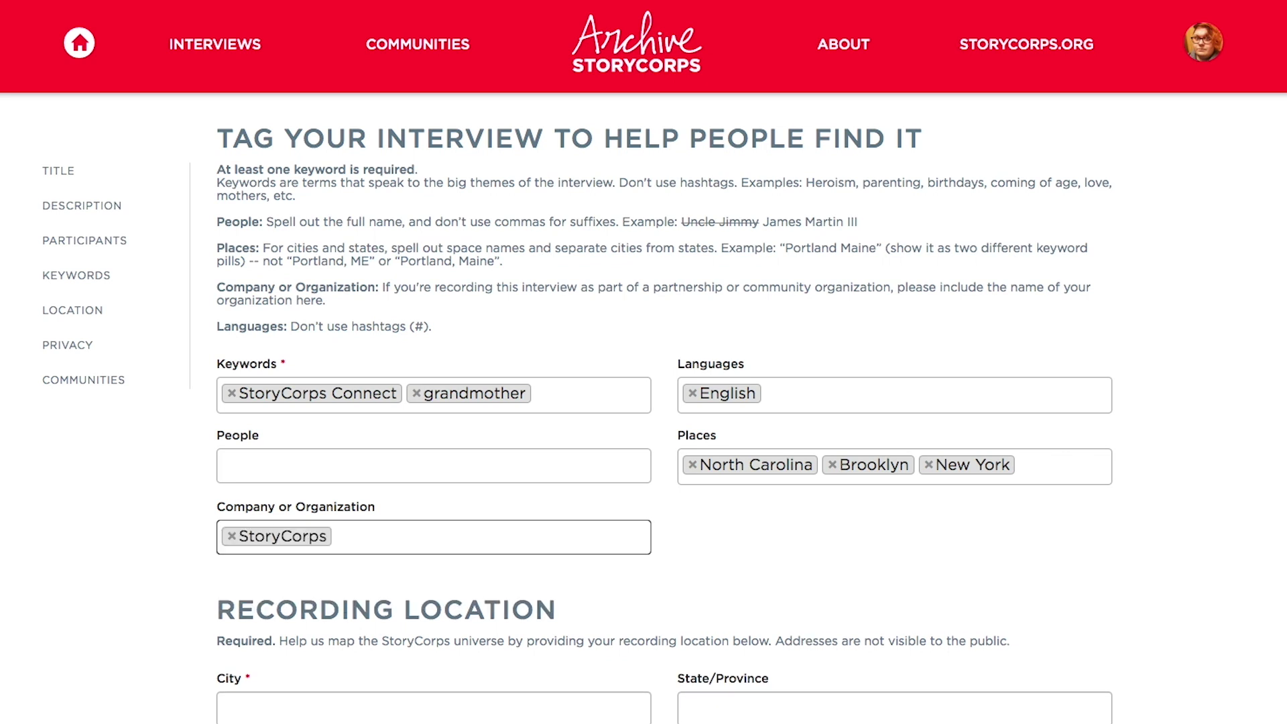
Set the recording location to Brooklyn, New York, United States and keep privacy Public
scroll(664, 409, "down", 6)
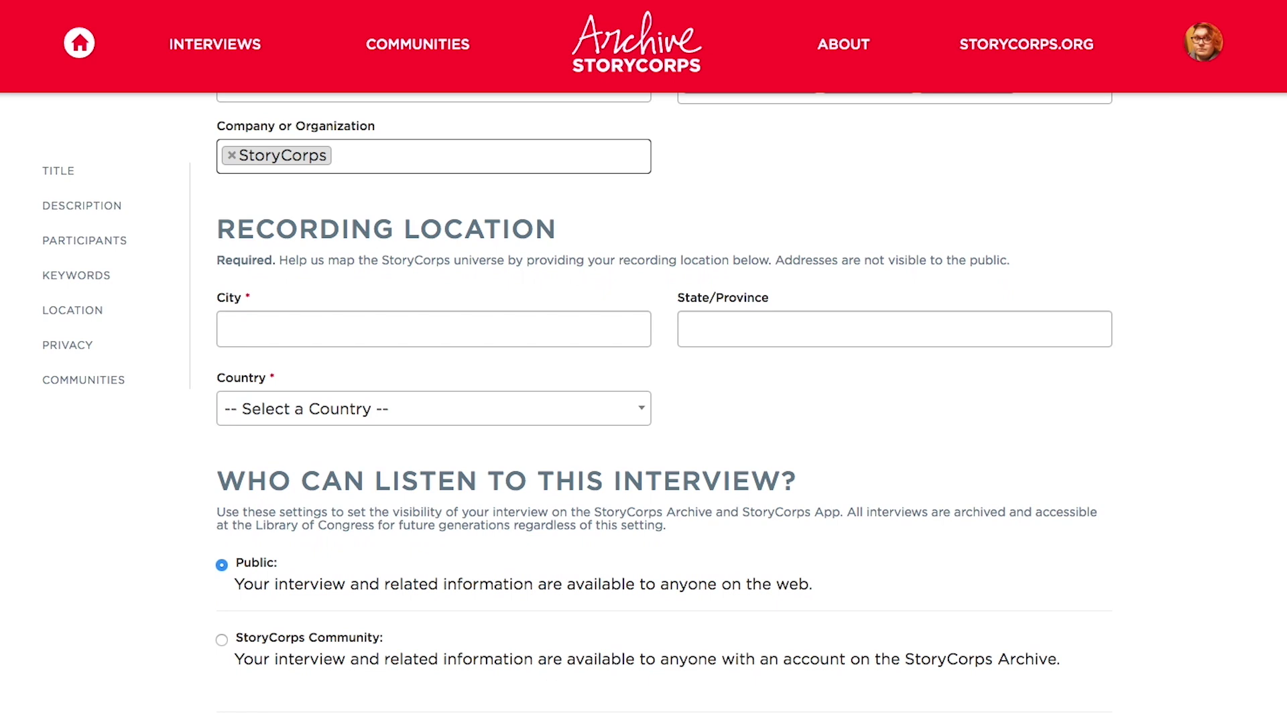
left_click(360, 324)
type("Brooklyn")
key("Tab")
type("New York")
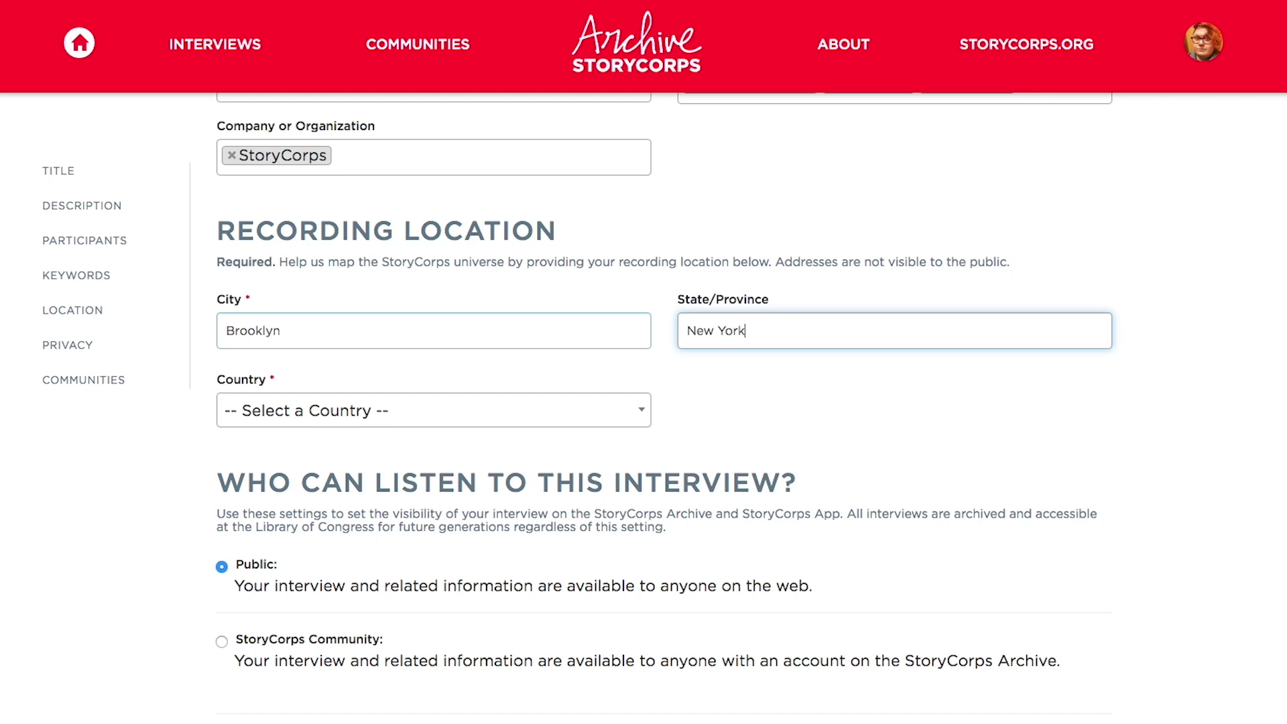
left_click(317, 410)
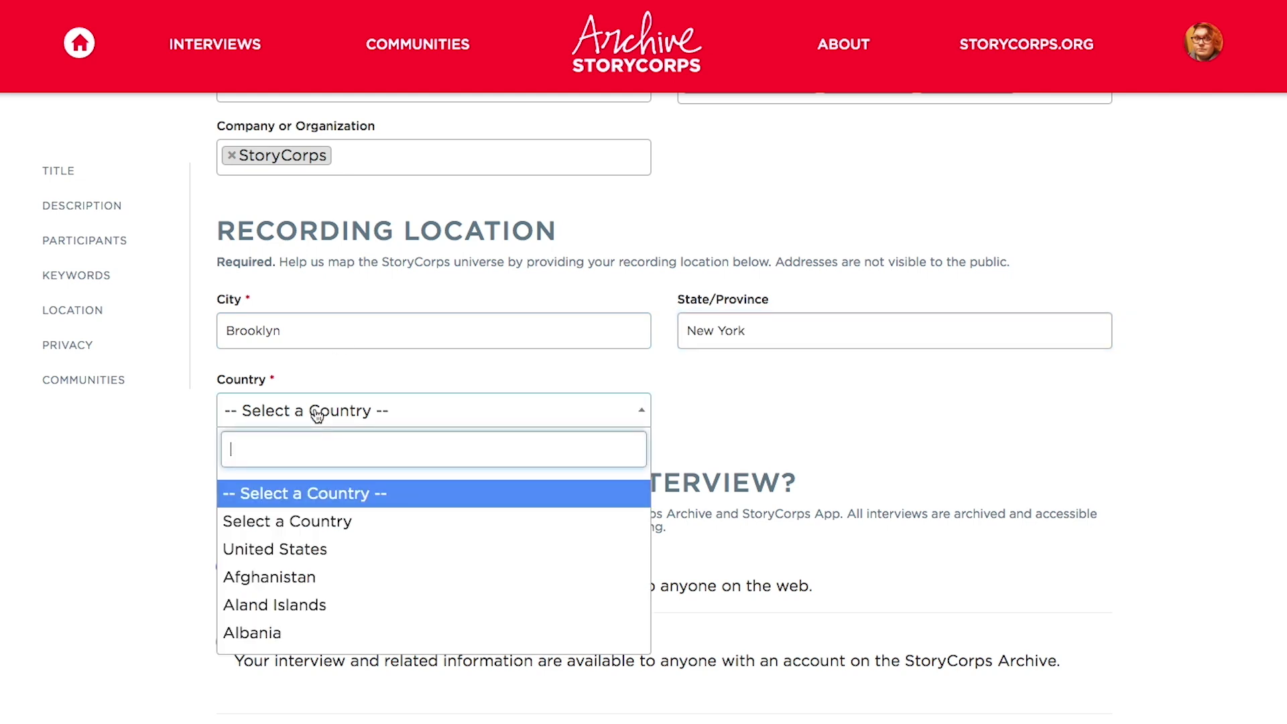
left_click(311, 550)
scroll(310, 552, "down", 4)
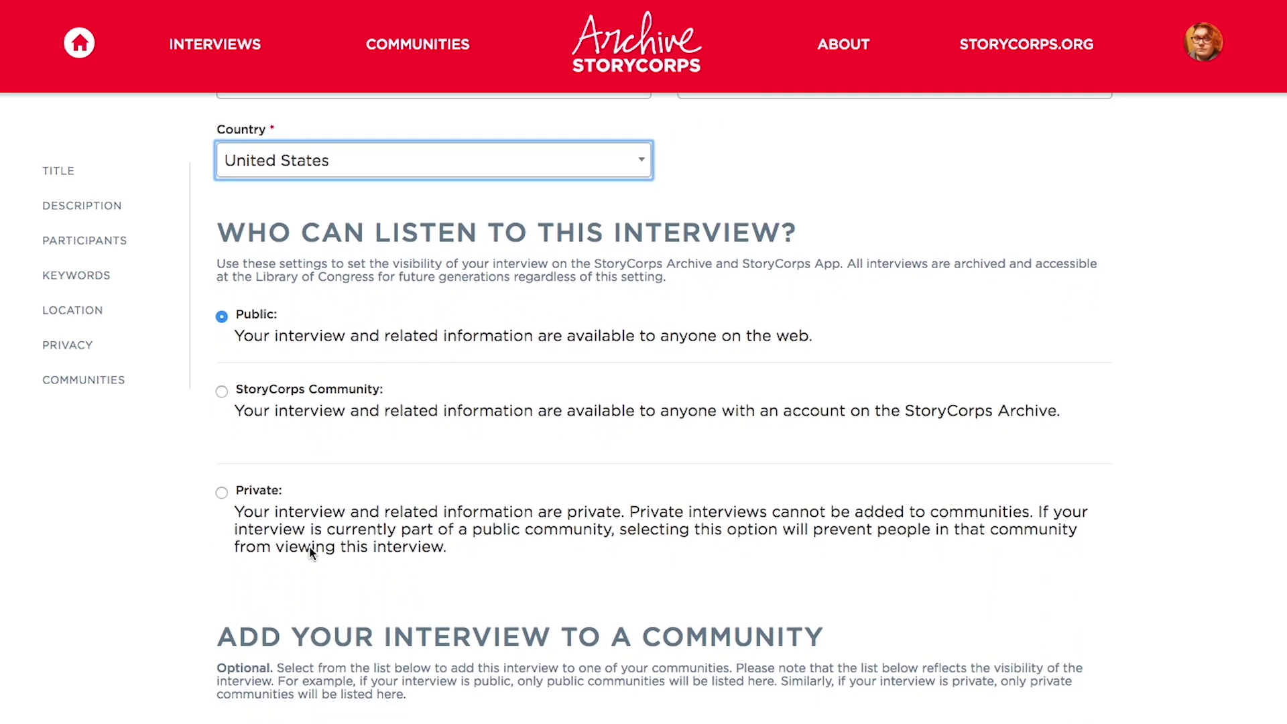
left_click(222, 318)
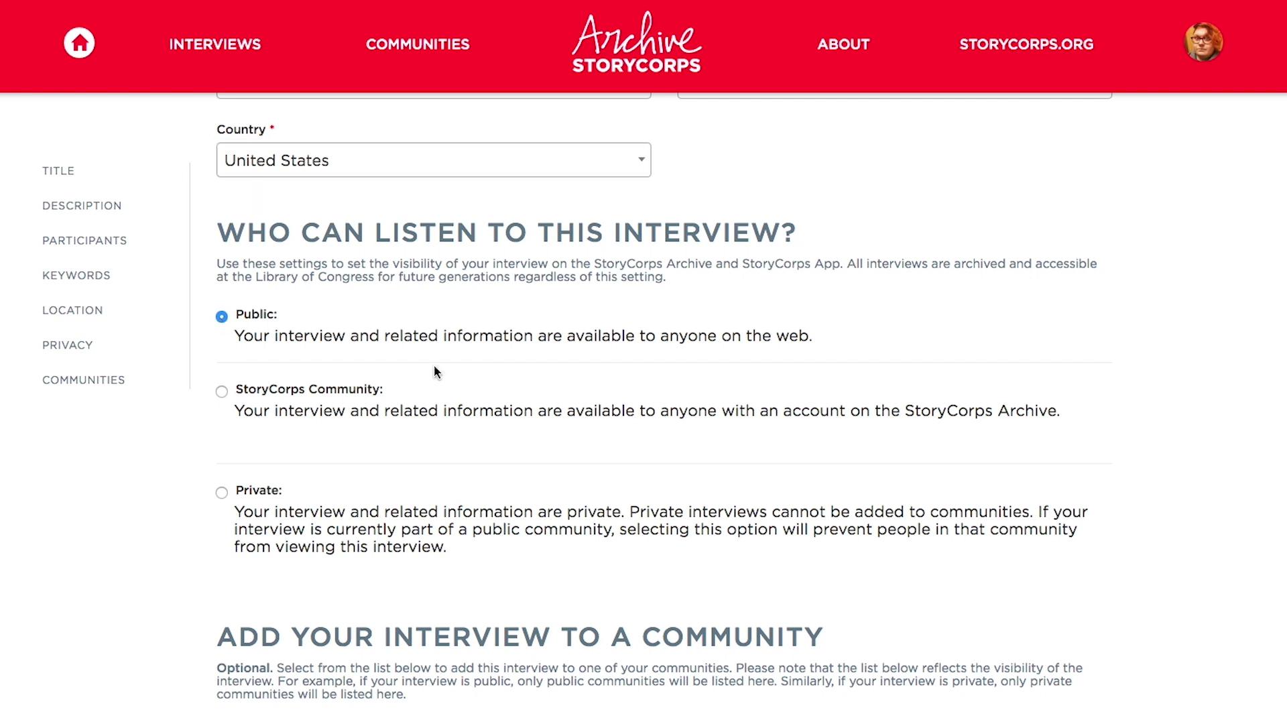
Save the interview with Save to Archive at the bottom of the form
scroll(542, 597, "down", 6)
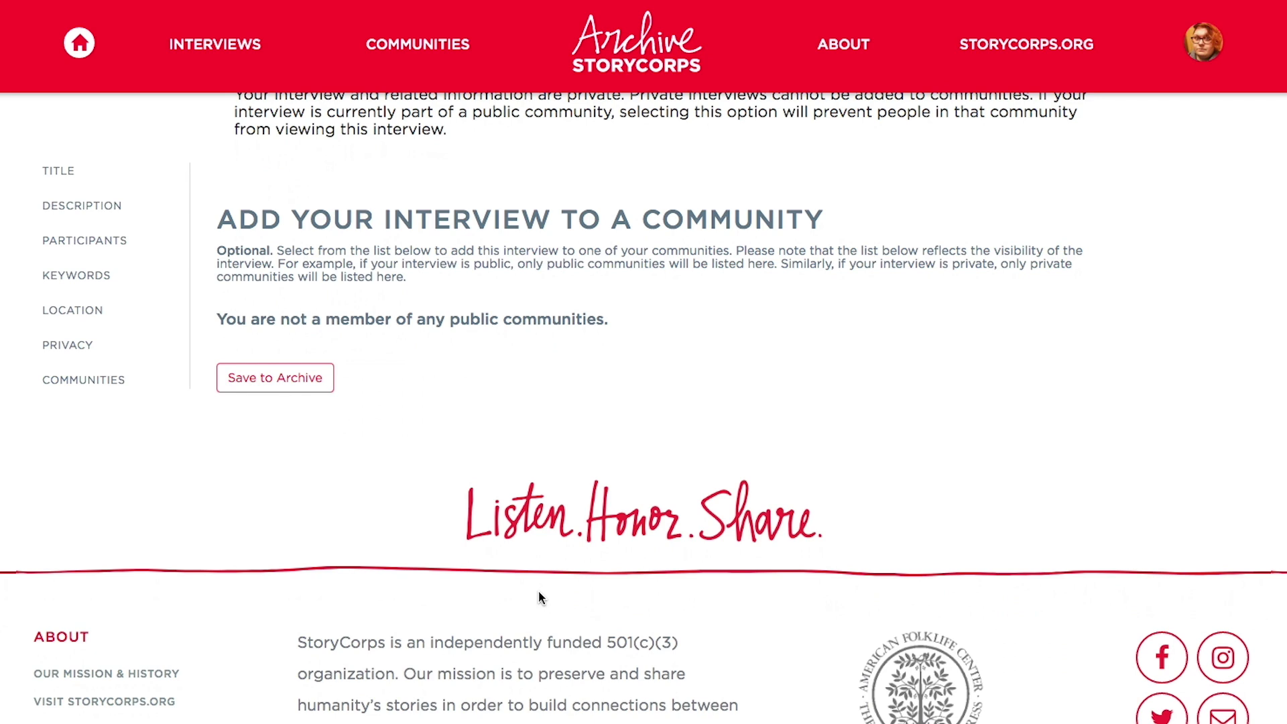
left_click(280, 380)
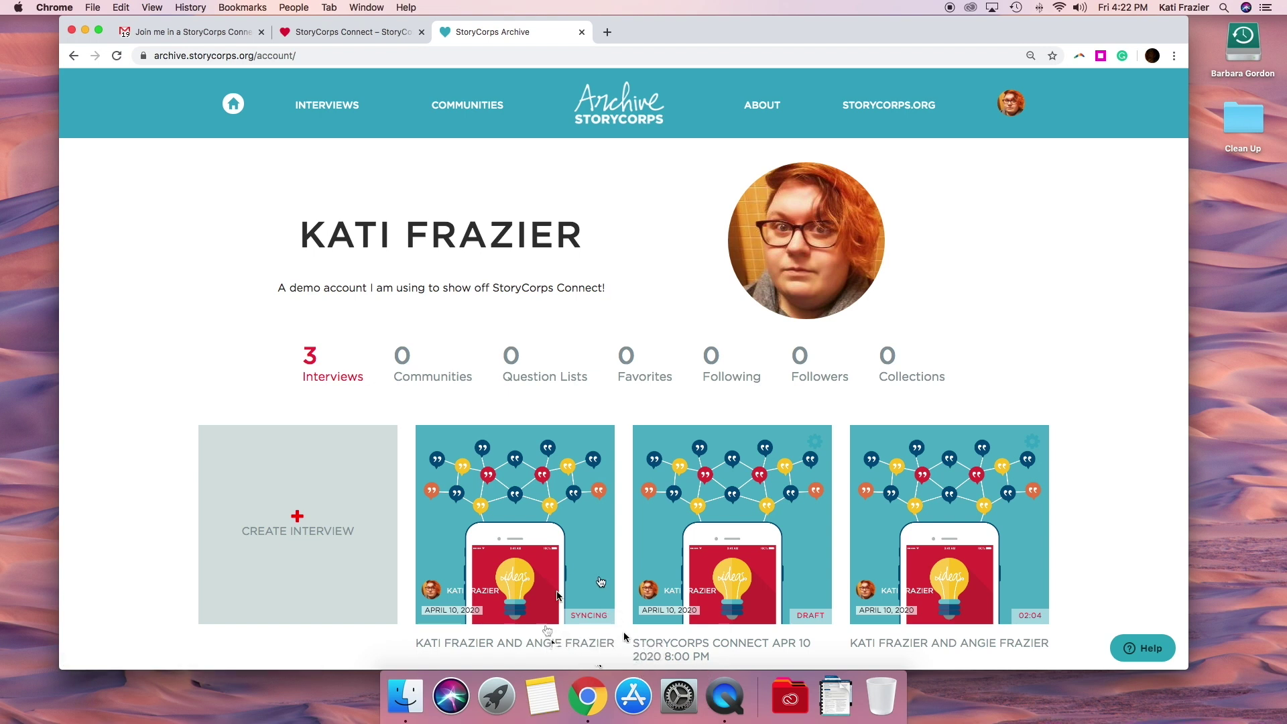
Open the first interview card, marked Syncing, in the profile's list
scroll(536, 598, "down", 2)
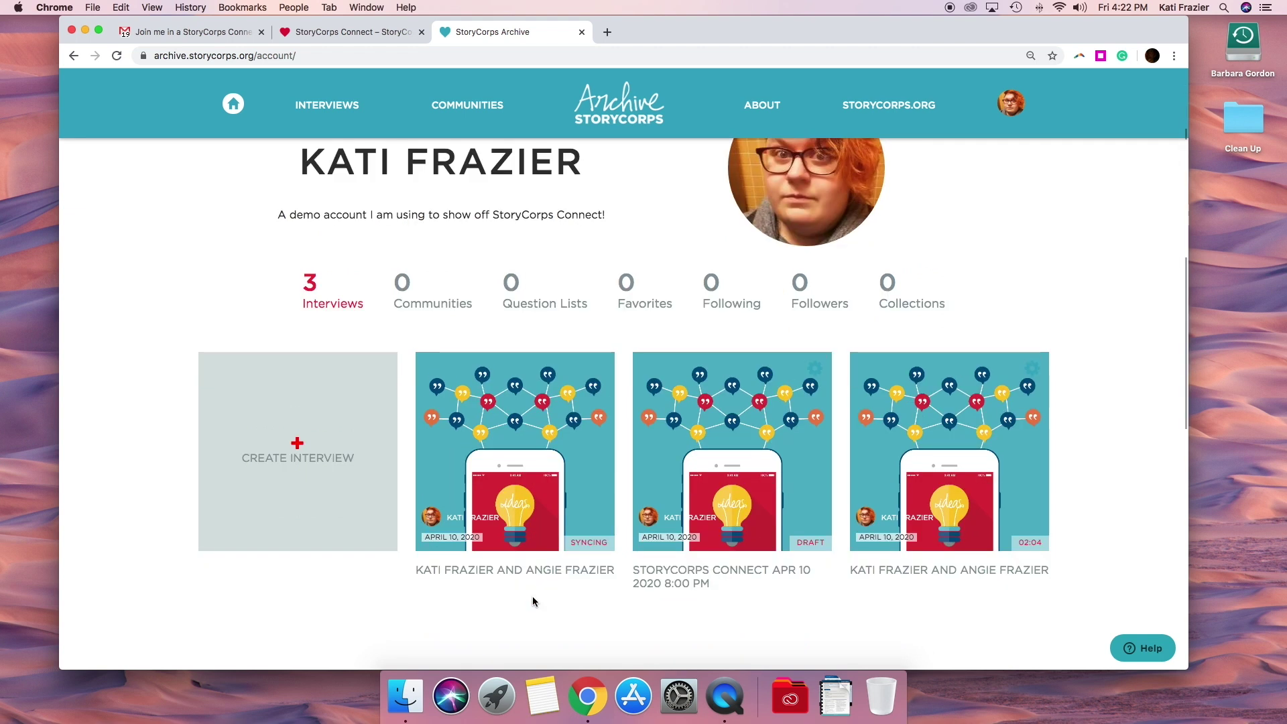
left_click(520, 494)
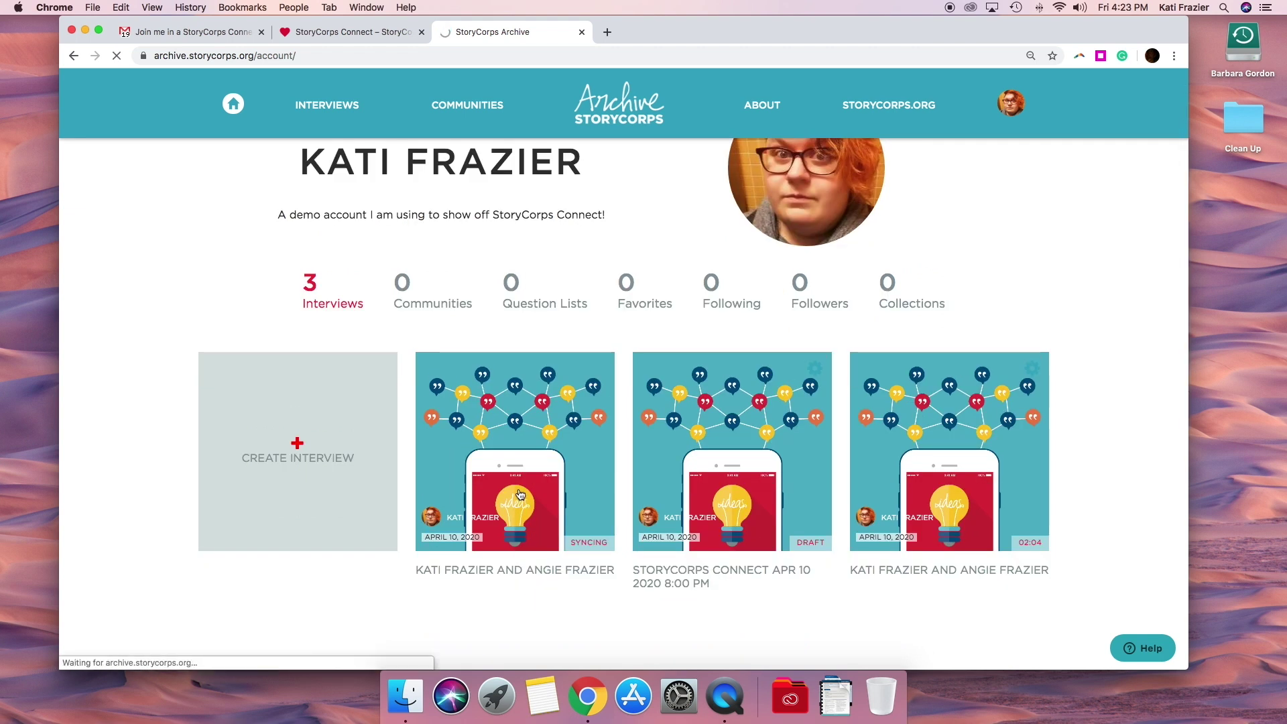